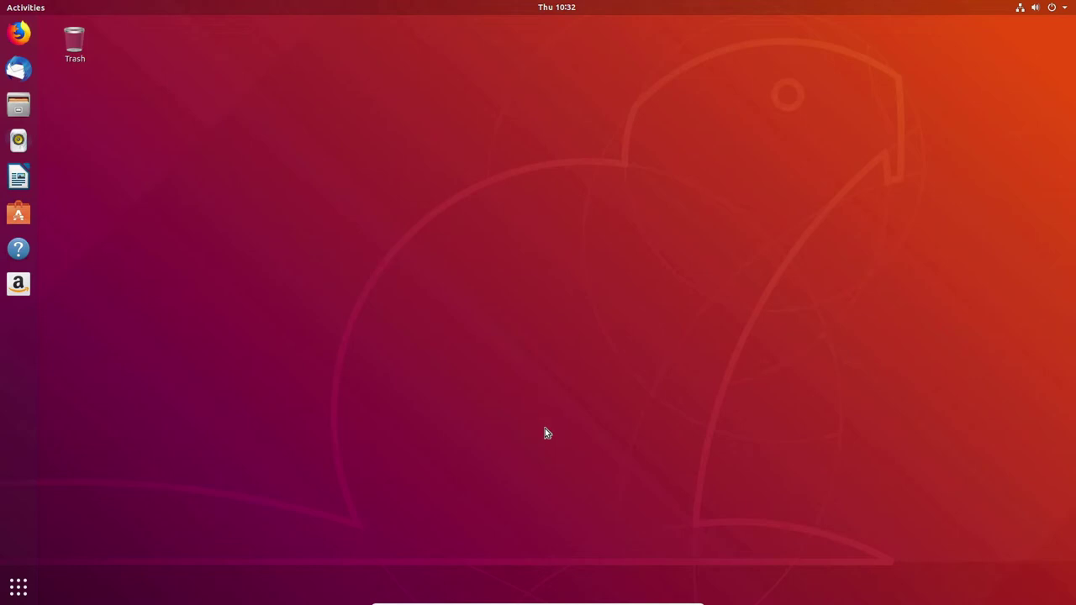
- Launch Firefox and load the Nextcloud server at nc.lanlocal.asuscomm.com in a new tab
left_click(19, 36)
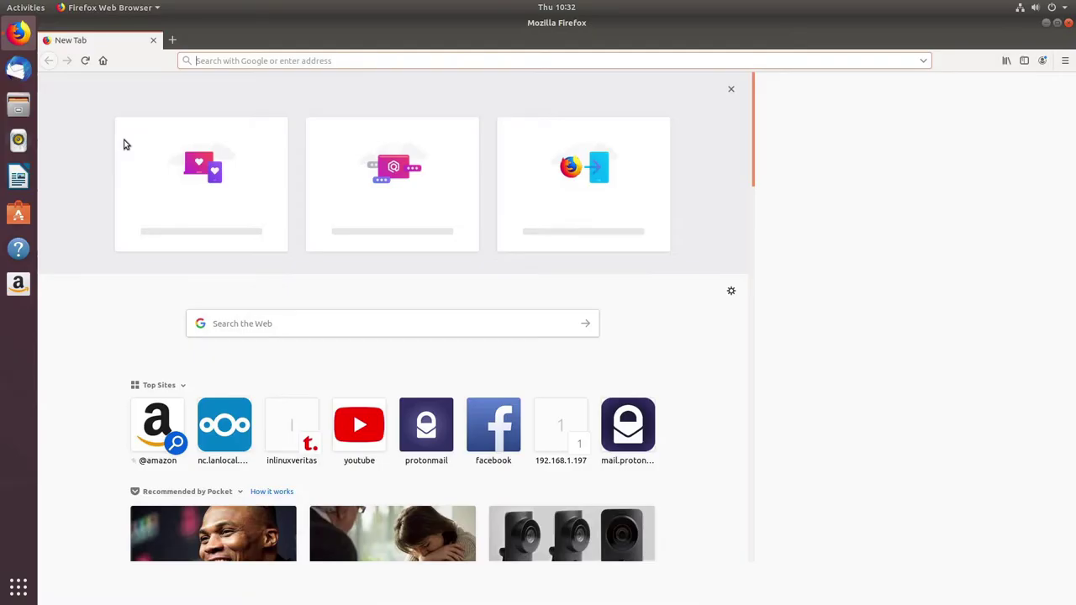
left_click(172, 41)
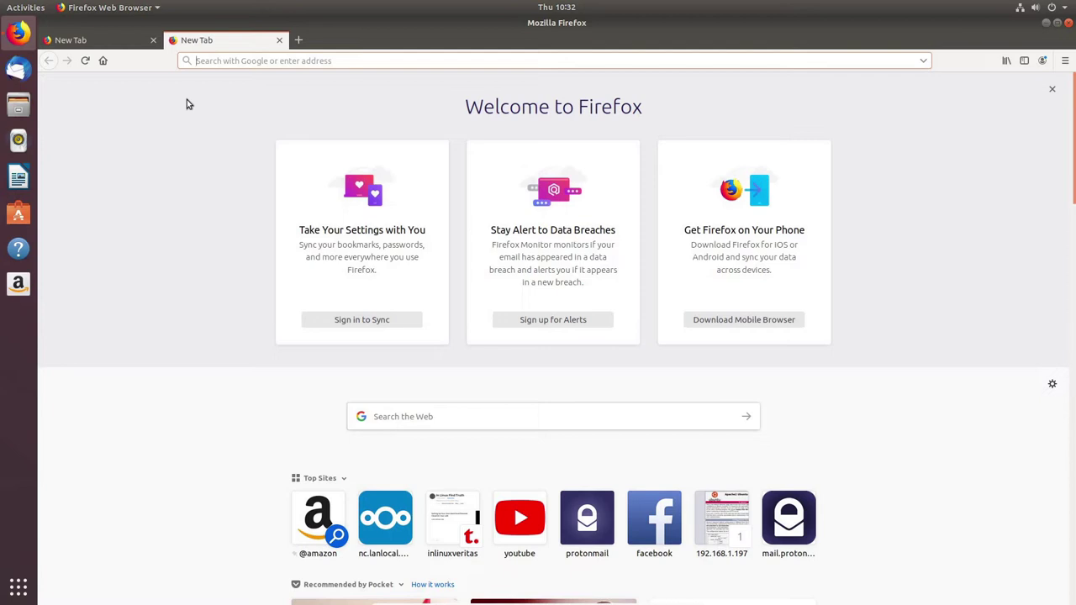
type("nc.lanlocal.asuscomm.com/")
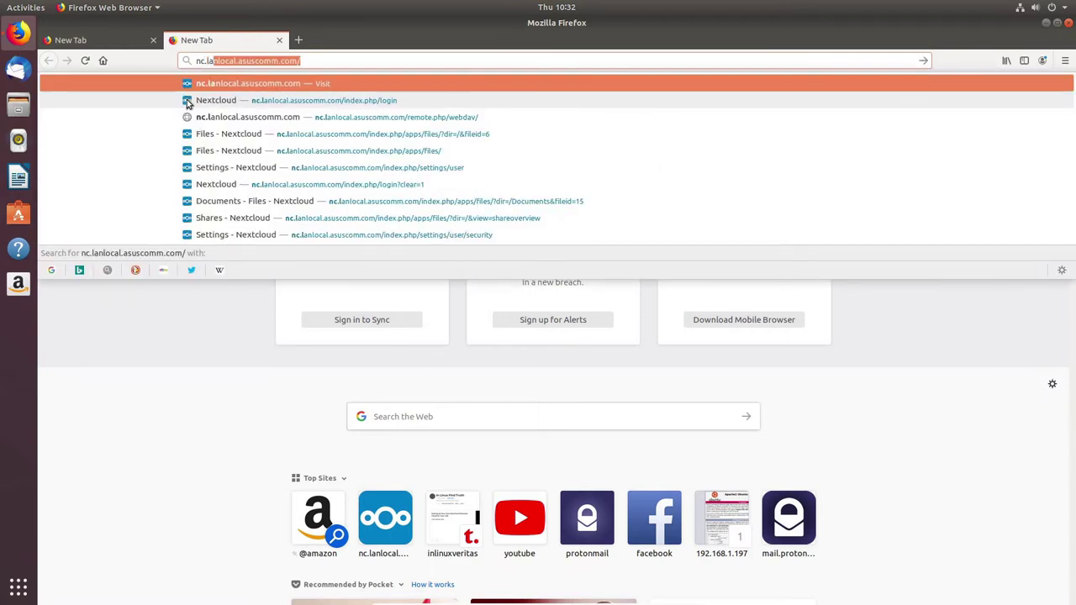
key("Return")
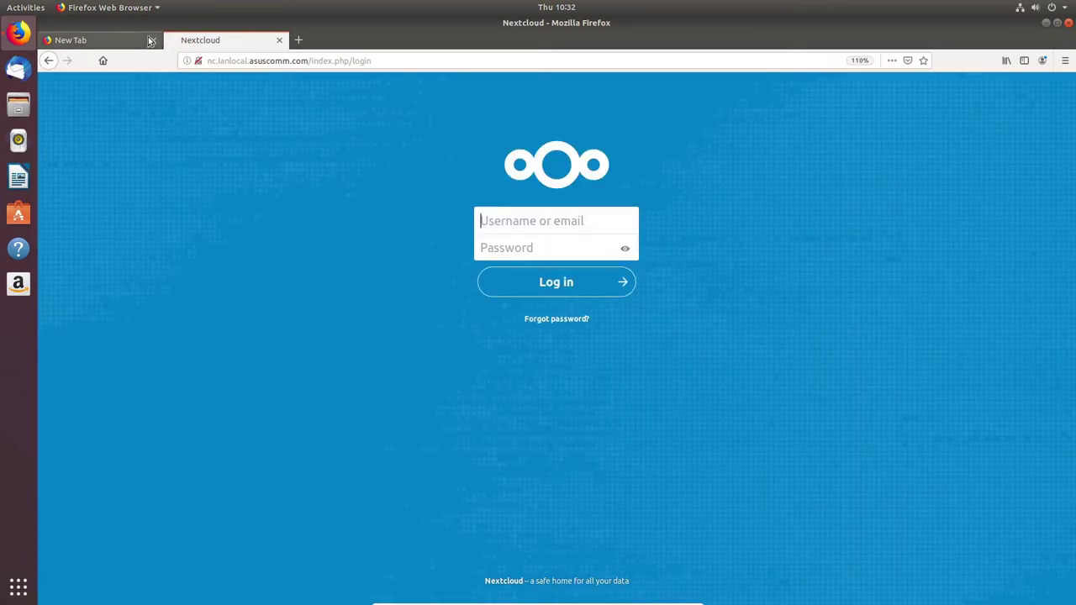
- Close the empty extra tab and log in with the account's username and saved credentials
left_click(152, 40)
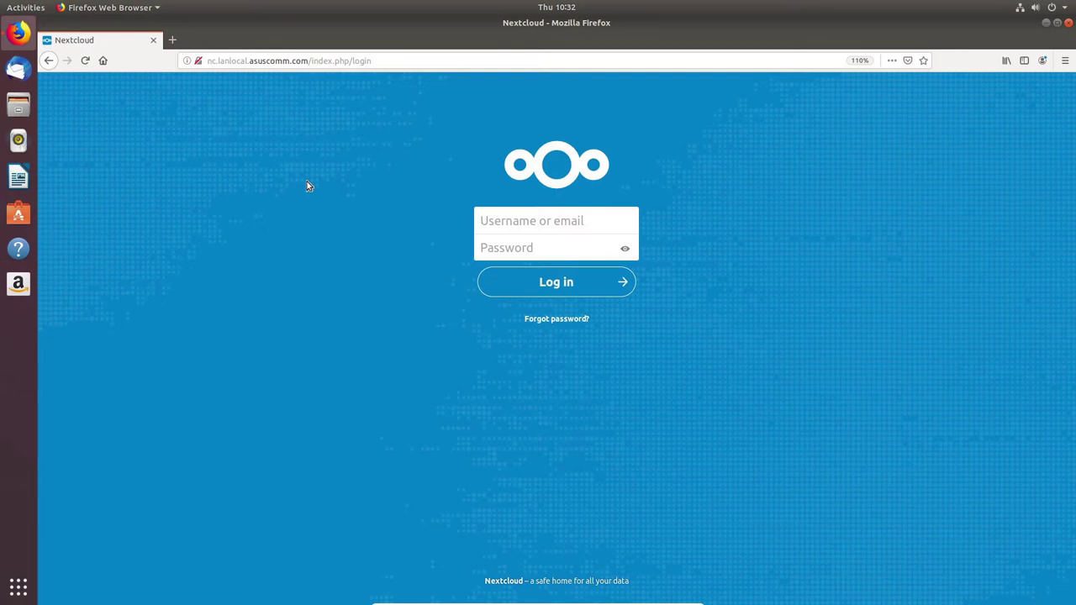
type("datapioneer")
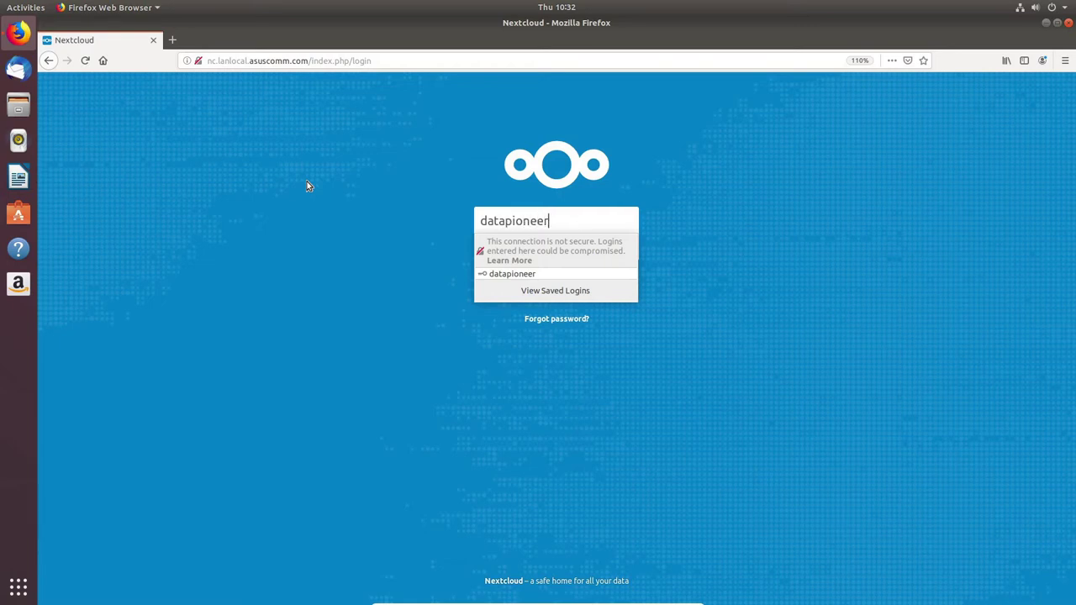
left_click(504, 274)
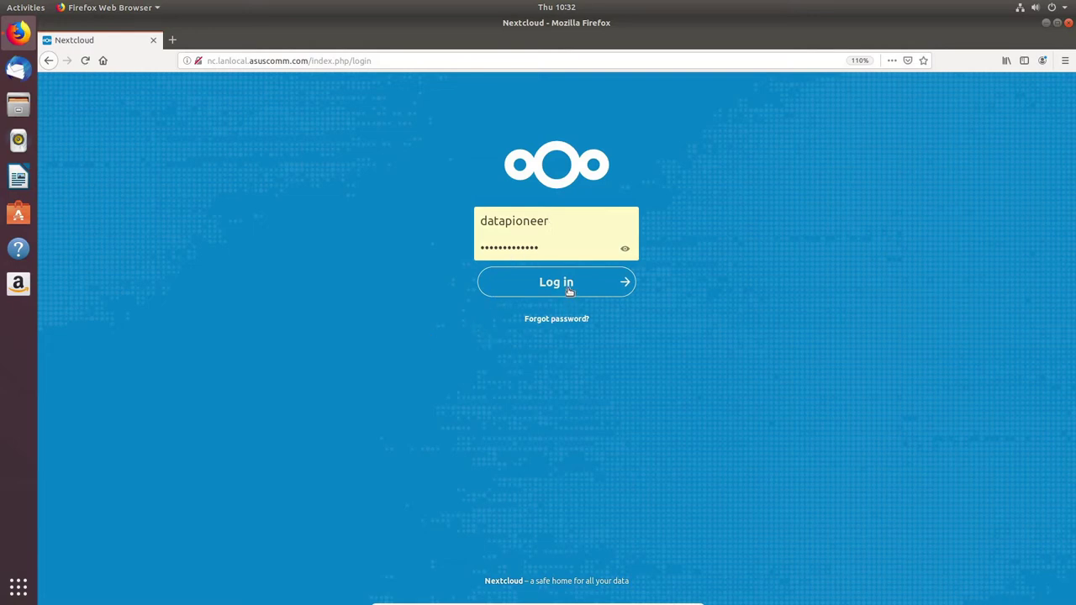
key("Return")
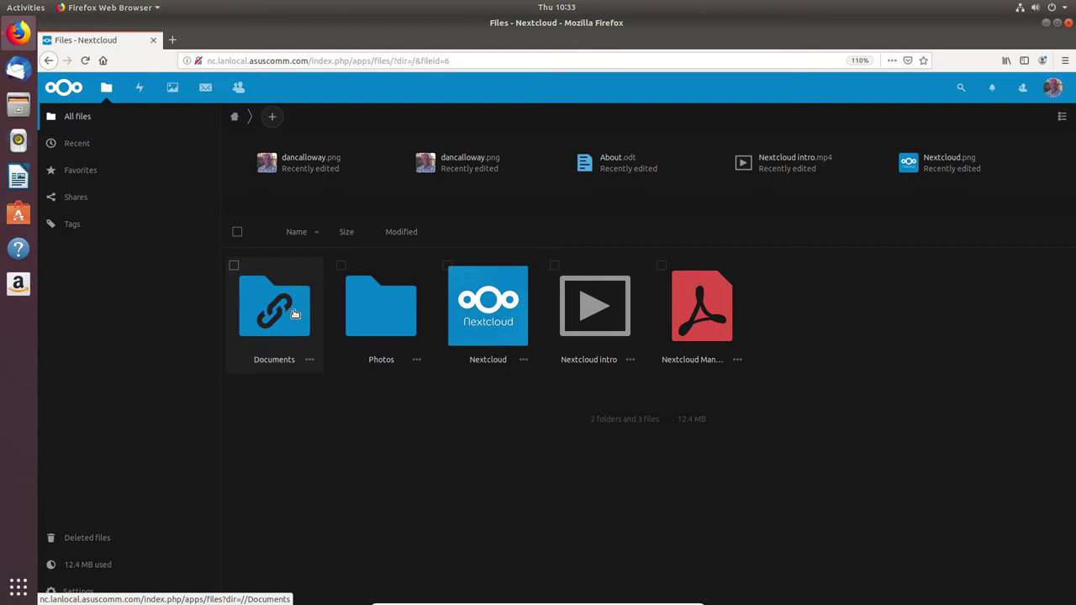
- Open the Photos folder from the Files list
left_click(393, 322)
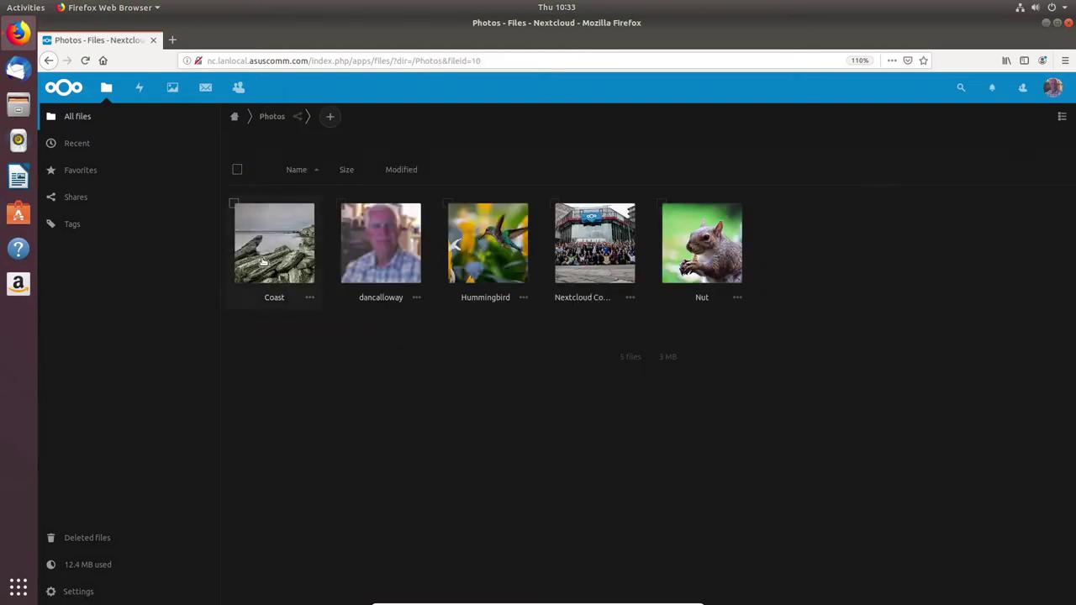
- Open Coast.jpg in the image viewer
left_click(274, 262)
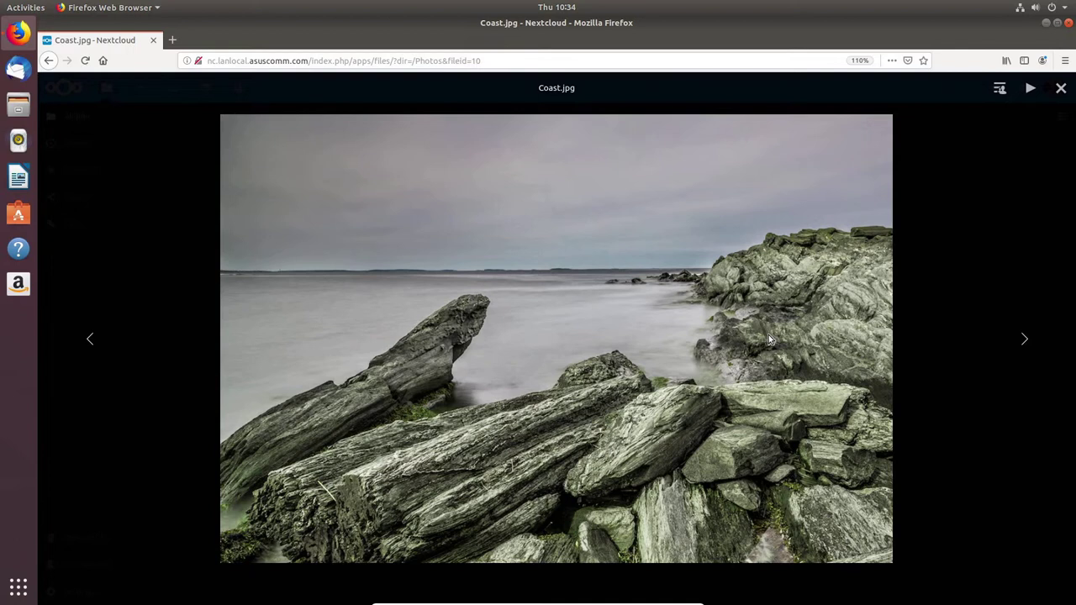
- Page through the Hummingbird, Nextcloud Community and Nut photos back to Coast, then close the viewer
left_click(1027, 340)
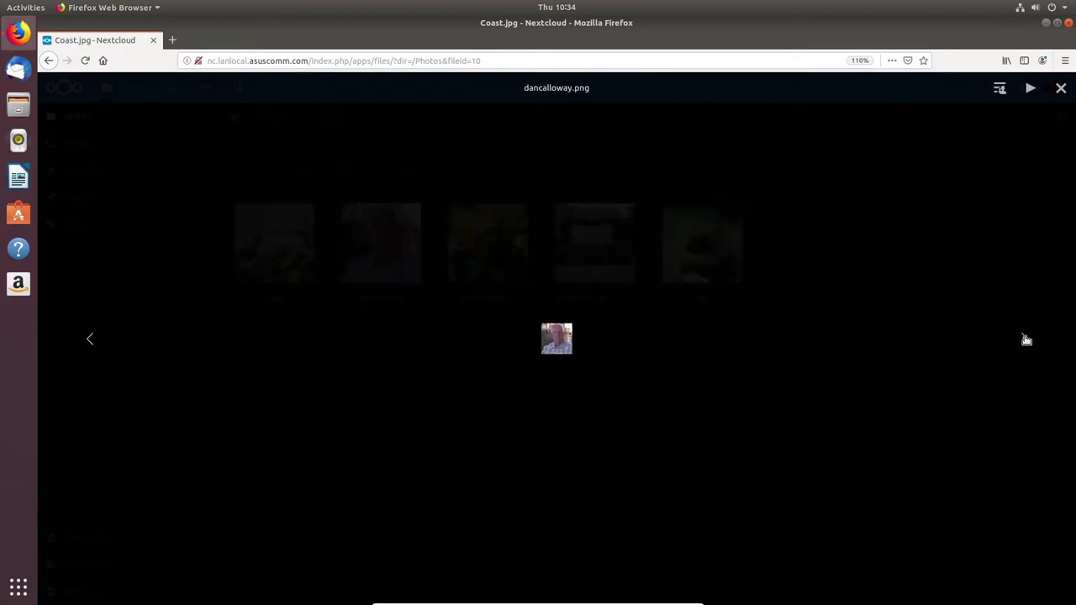
left_click(1026, 340)
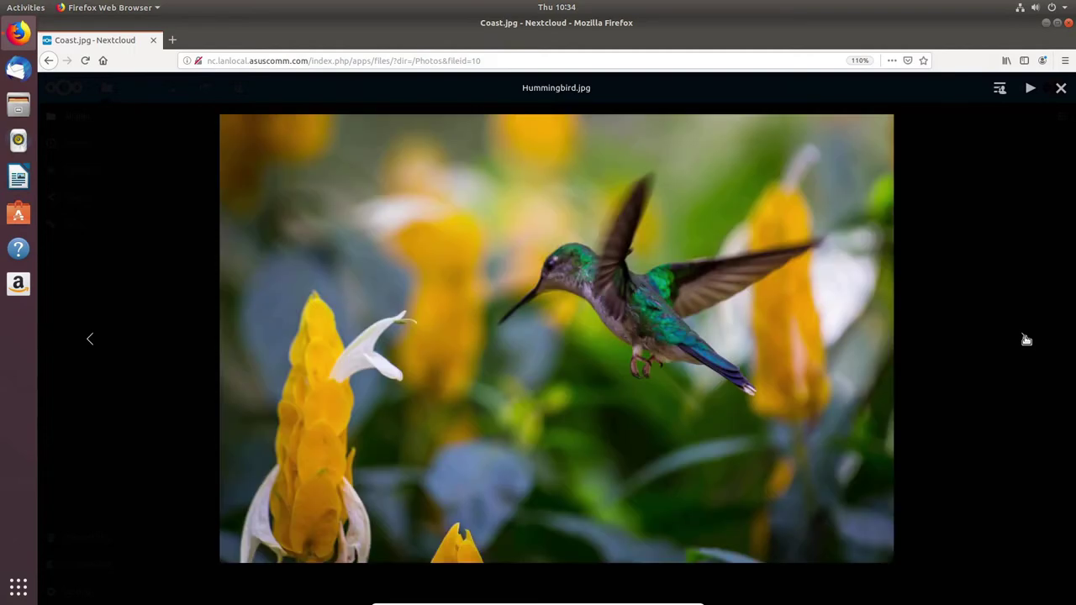
left_click(1027, 340)
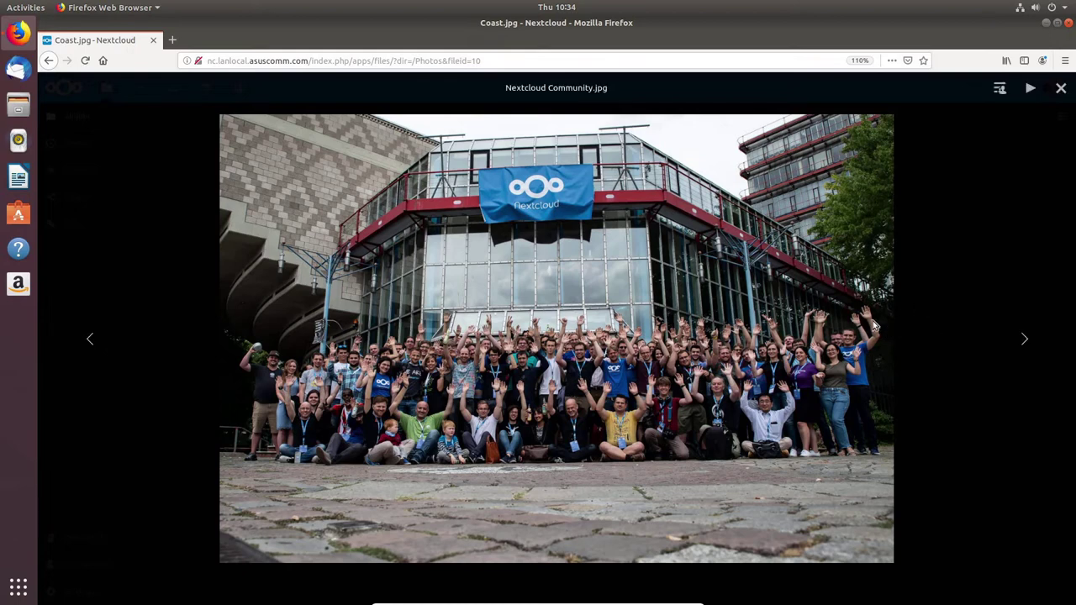
left_click(1025, 342)
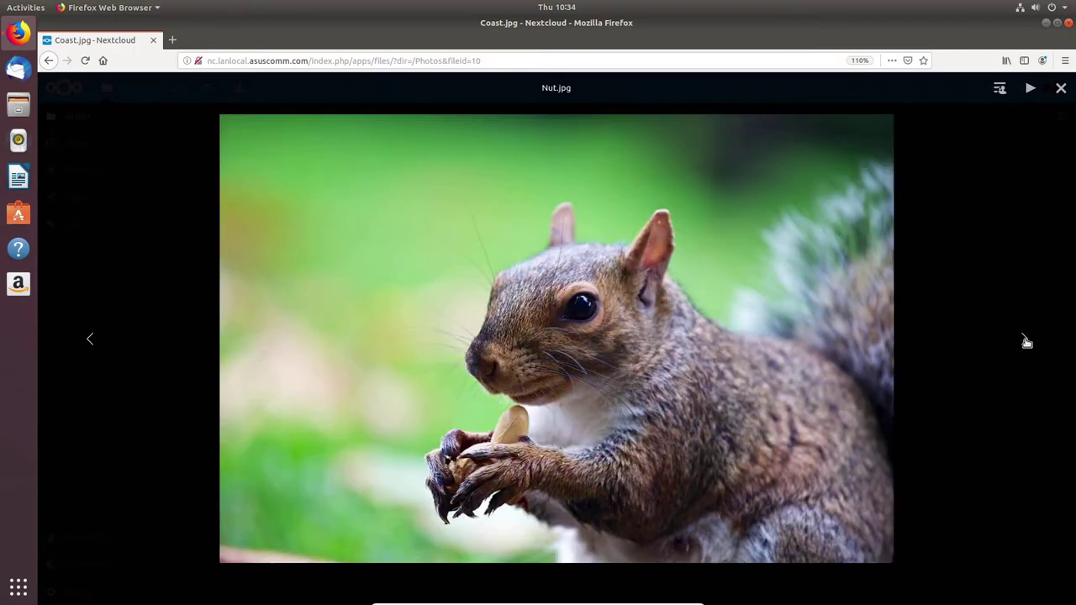
left_click(1026, 341)
left_click(1061, 89)
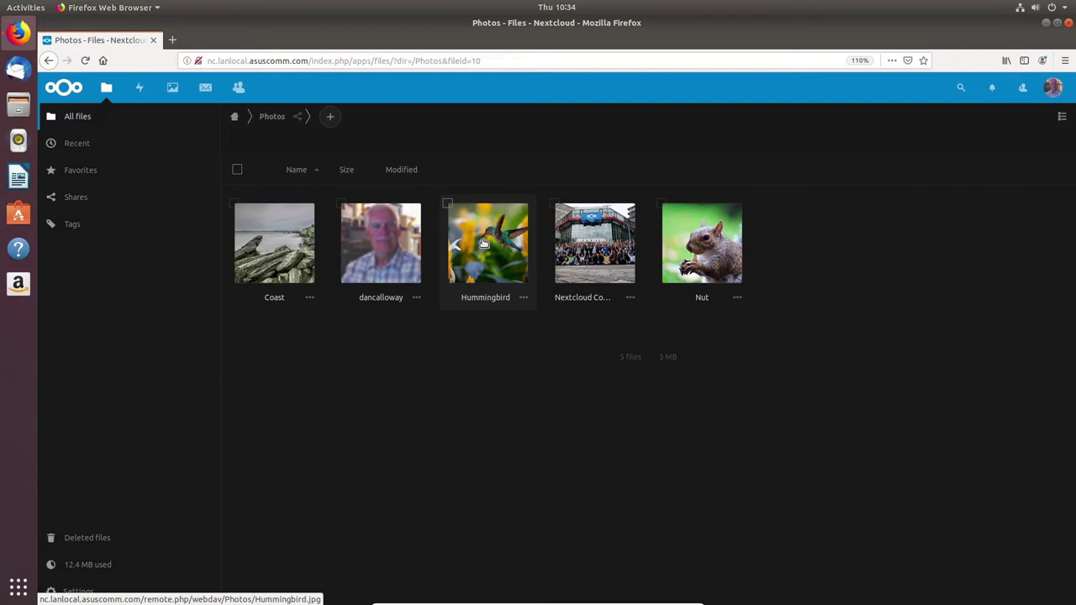
- Add a New text document named sample.md from the Photos folder's + menu
left_click(331, 118)
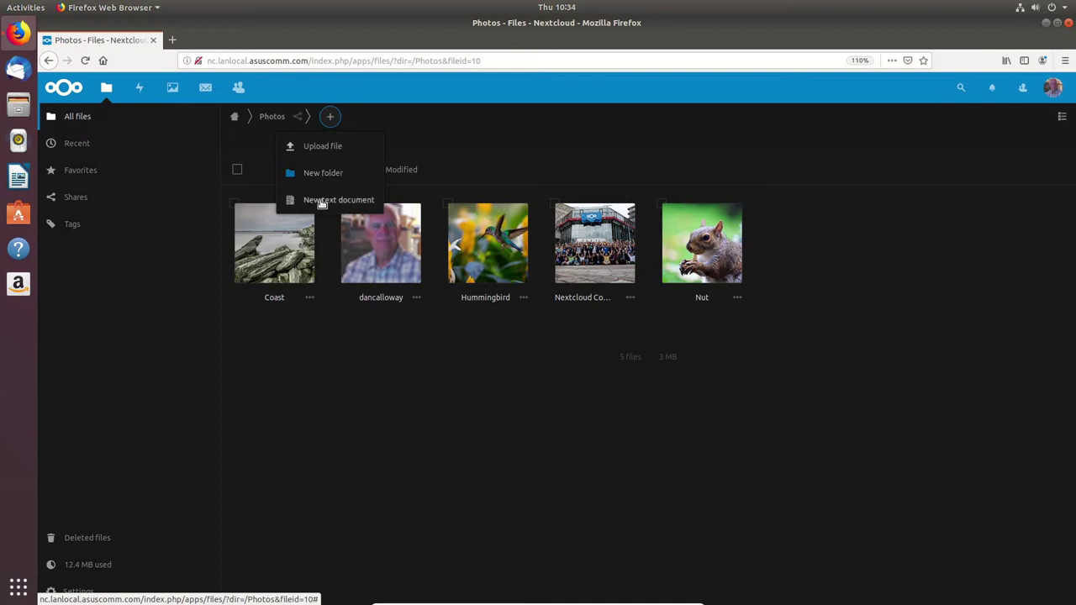
left_click(321, 201)
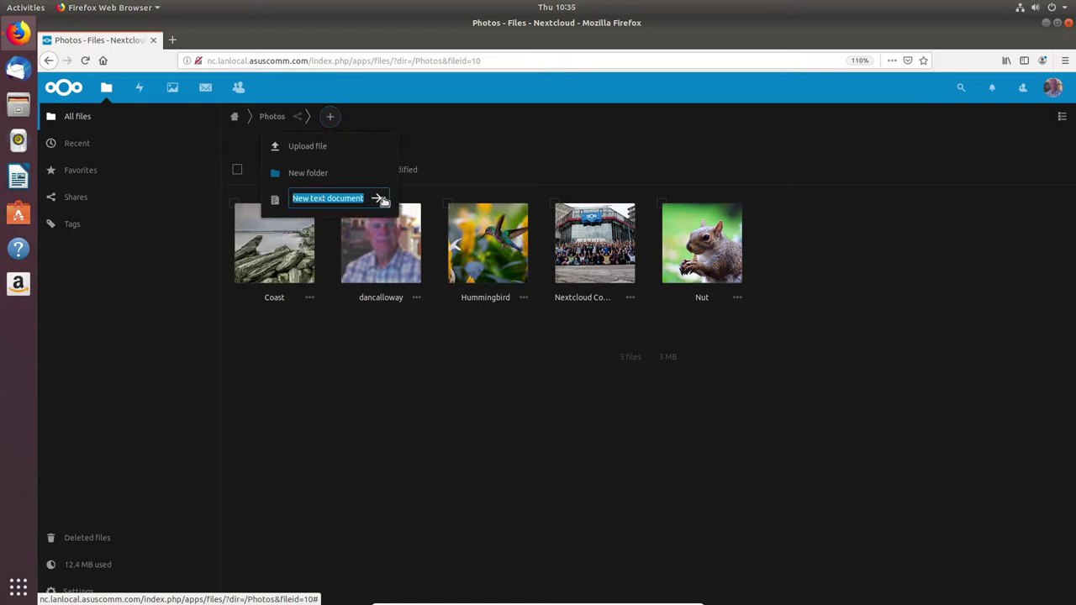
type("sample.md")
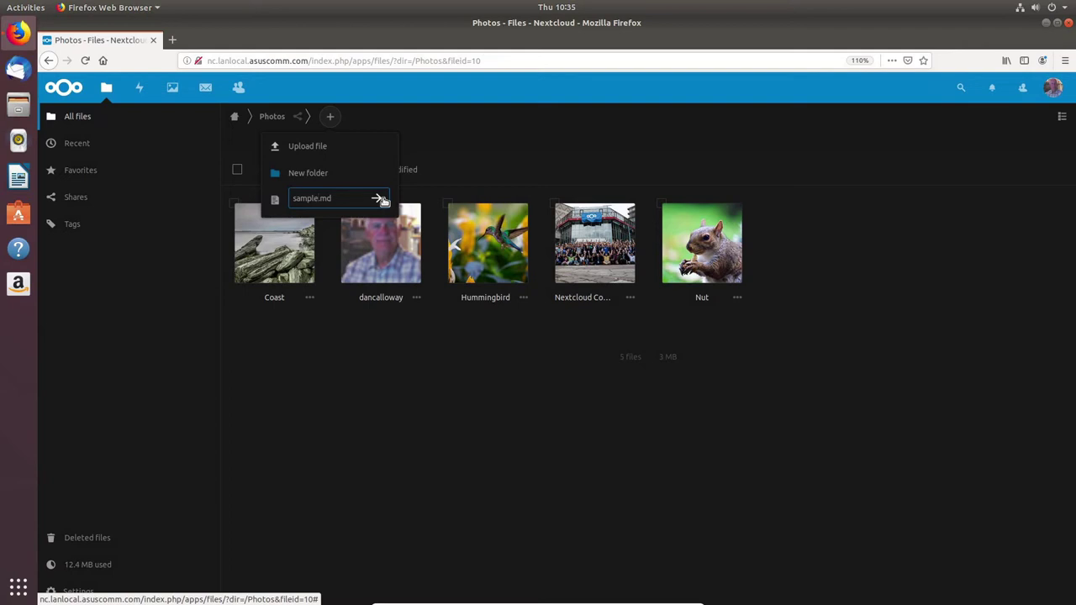
left_click(379, 200)
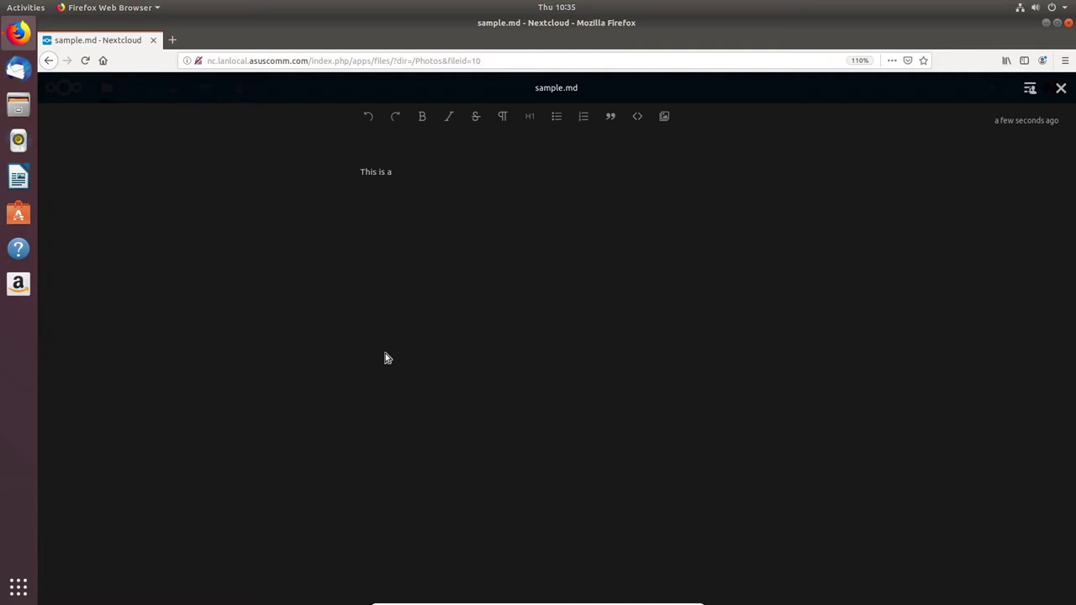
- Finish the line 'This is a sample document' and briefly view the file's details panel
type("mple document")
key("Return")
left_click(1028, 94)
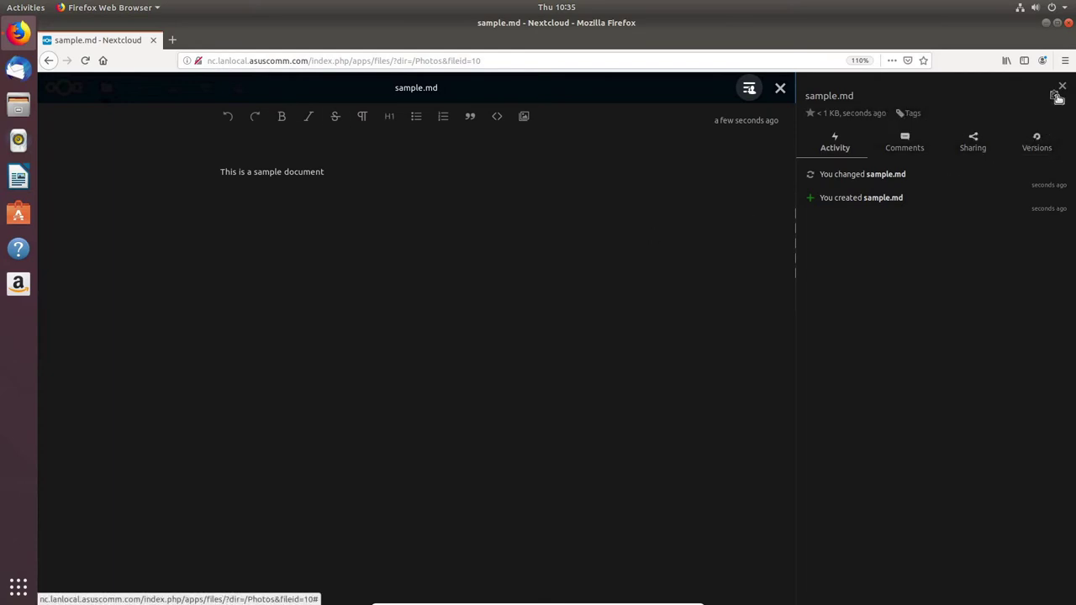
left_click(1059, 92)
- Open the image picker and close it without inserting, then dismiss the editor's context menu
left_click(669, 116)
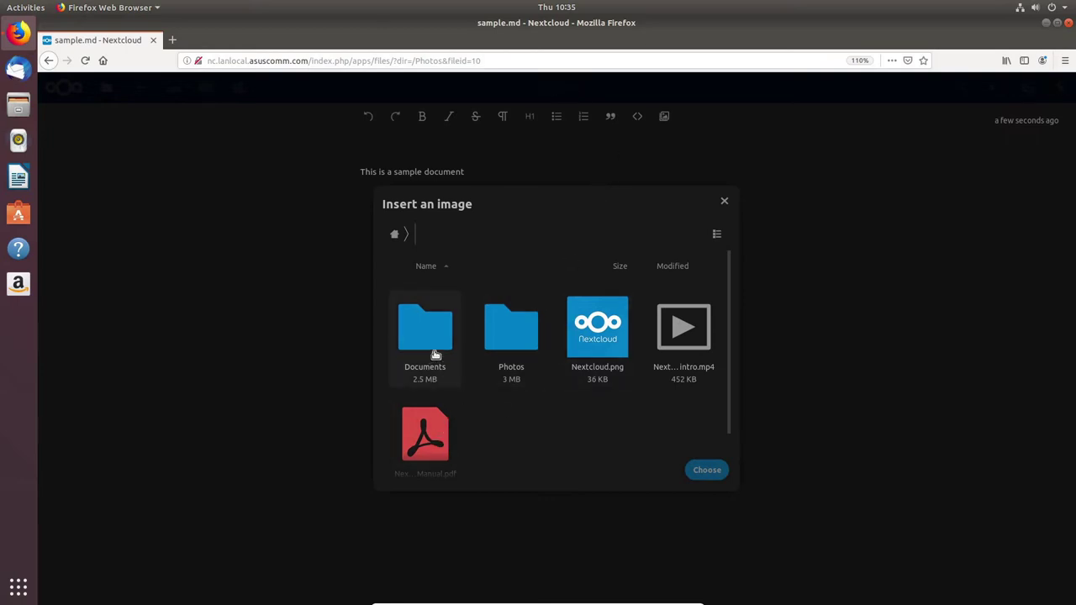
left_click(724, 201)
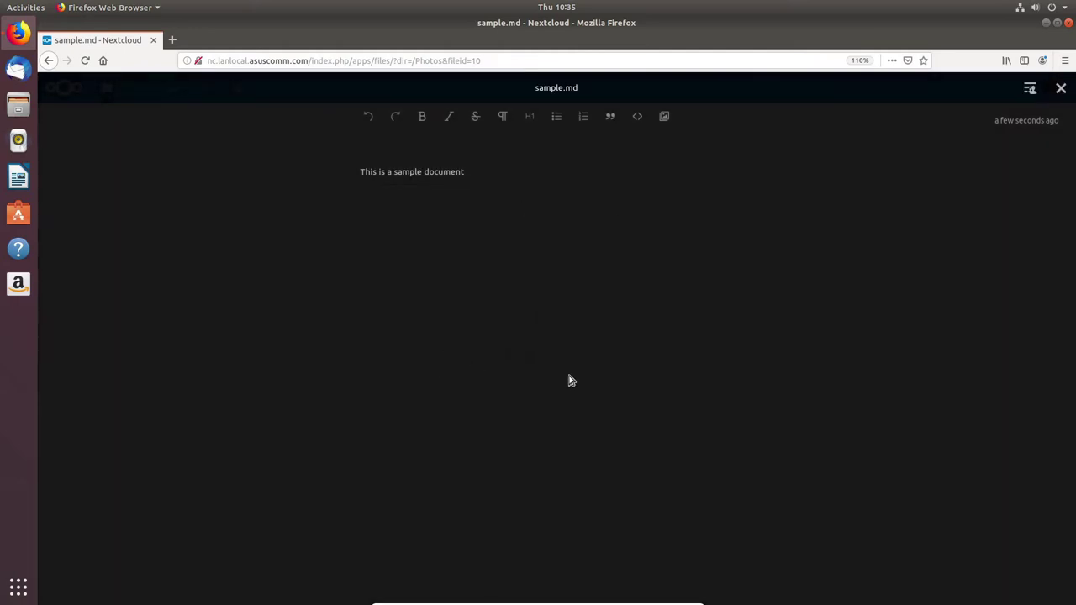
right_click(500, 271)
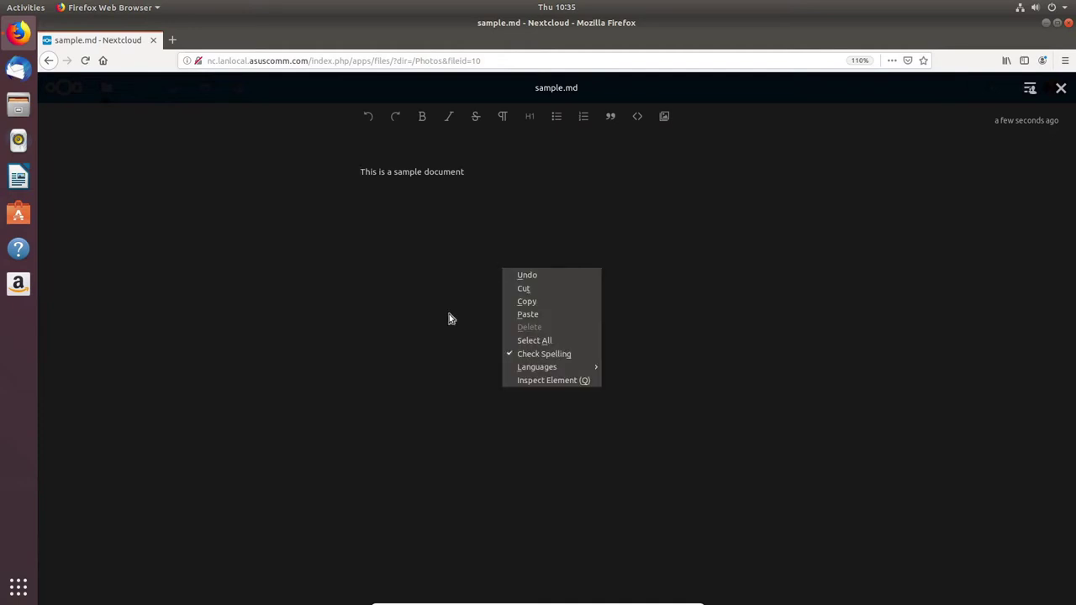
left_click(388, 315)
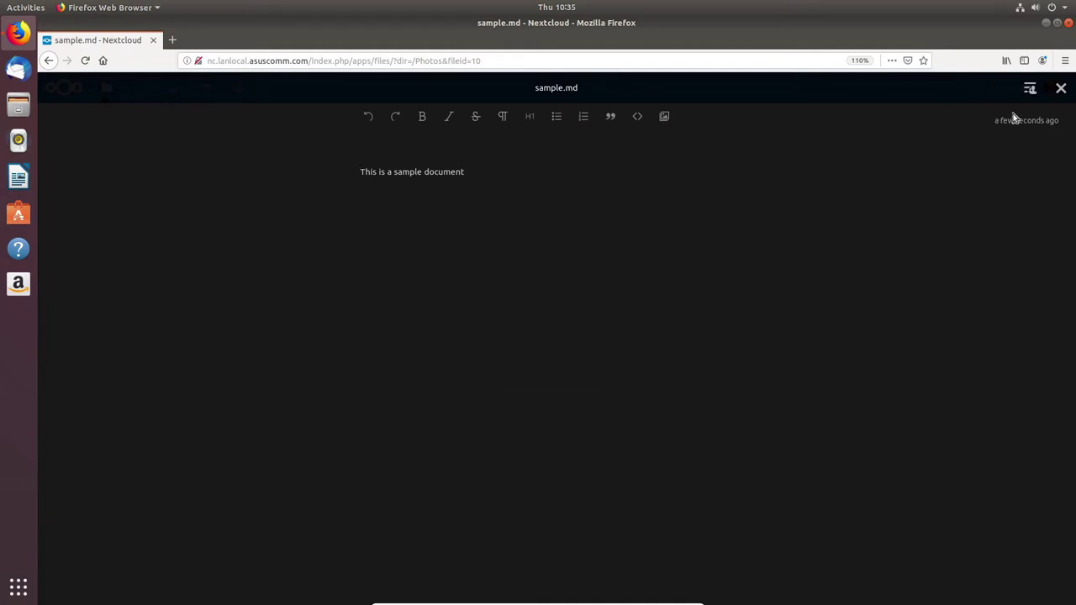
- Close the sample.md editor and start a file upload into Photos
left_click(1061, 88)
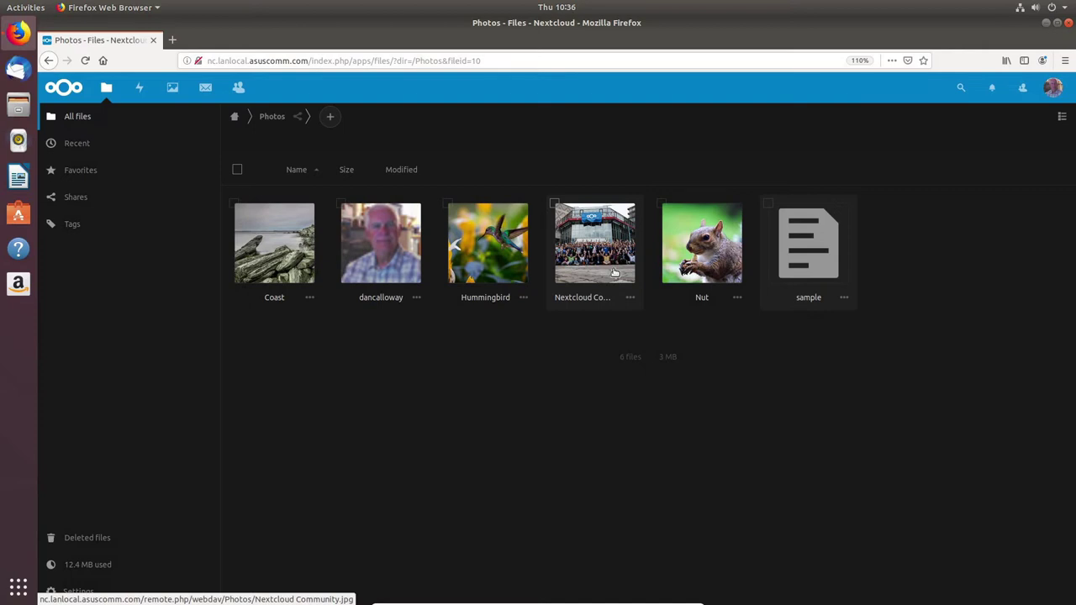
left_click(331, 117)
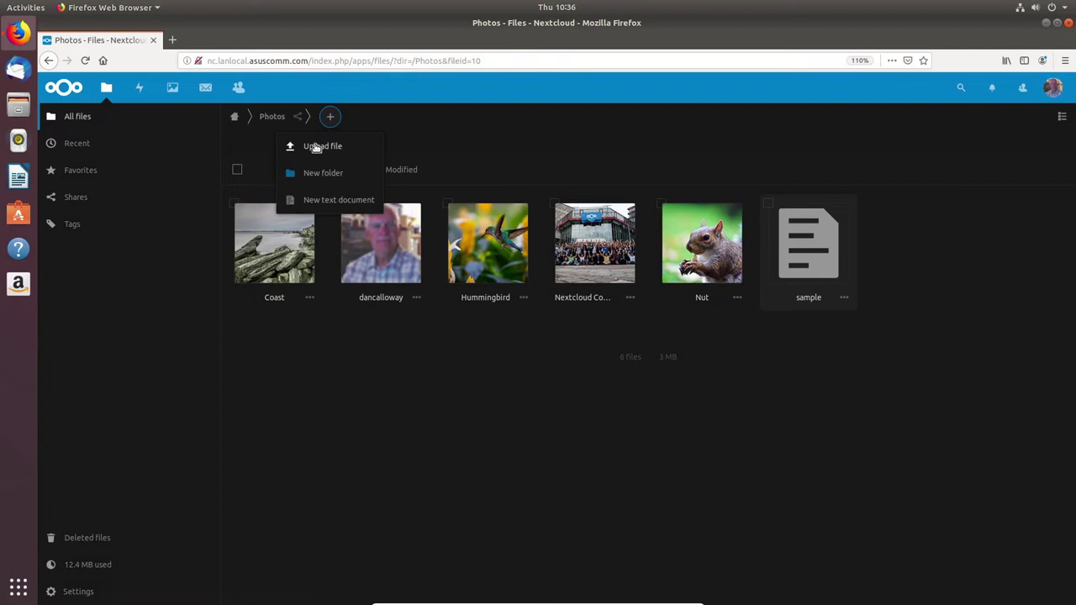
left_click(315, 147)
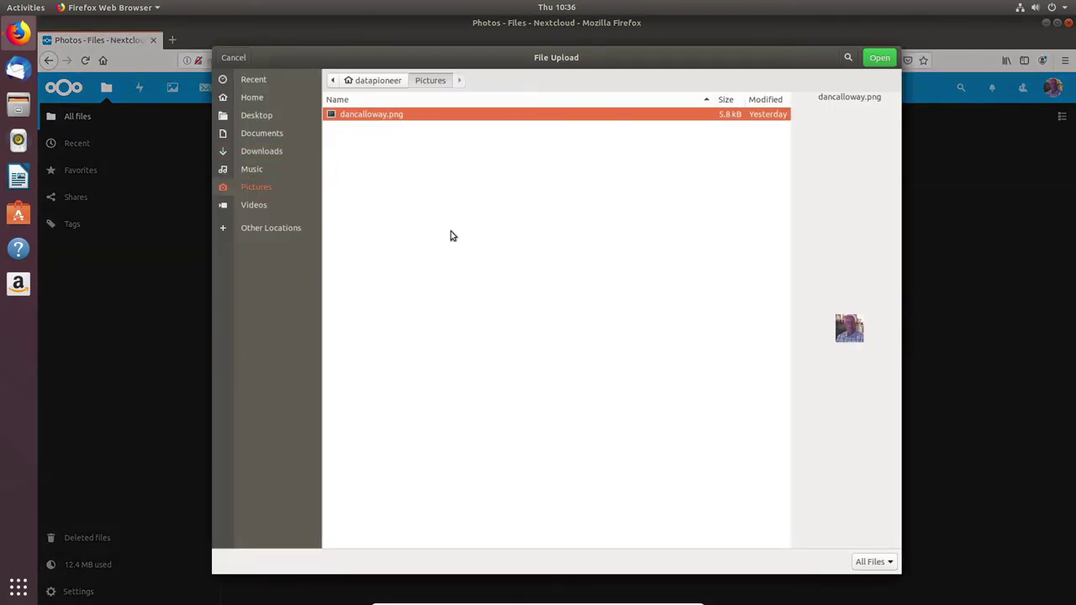
- Browse Downloads and Pictures in the upload dialog to select the 5.8 kB PNG image
left_click(268, 150)
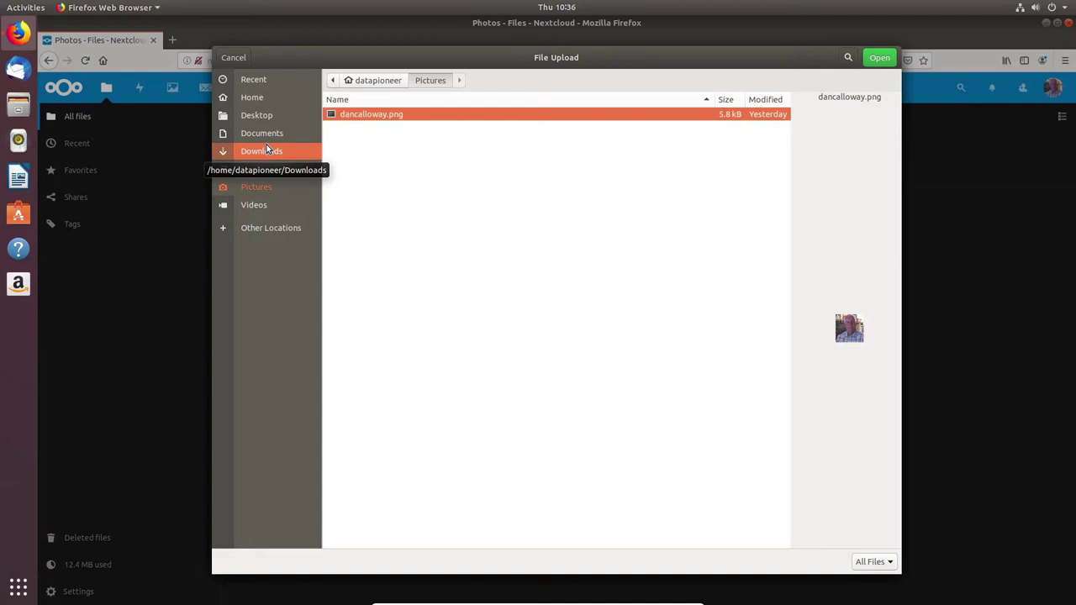
left_click(237, 190)
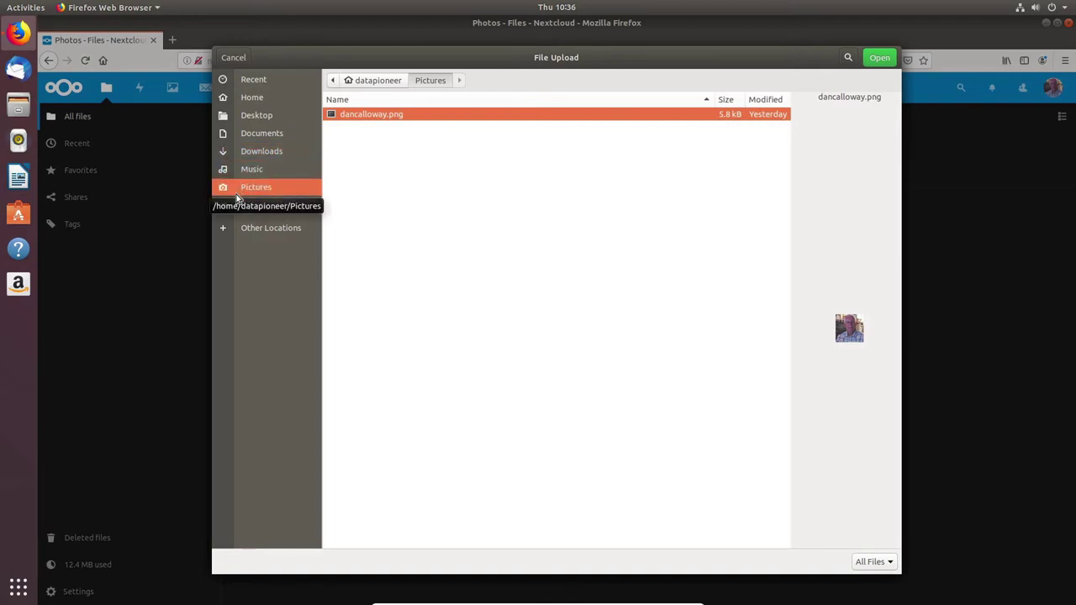
left_click(256, 175)
left_click(264, 151)
left_click(270, 119)
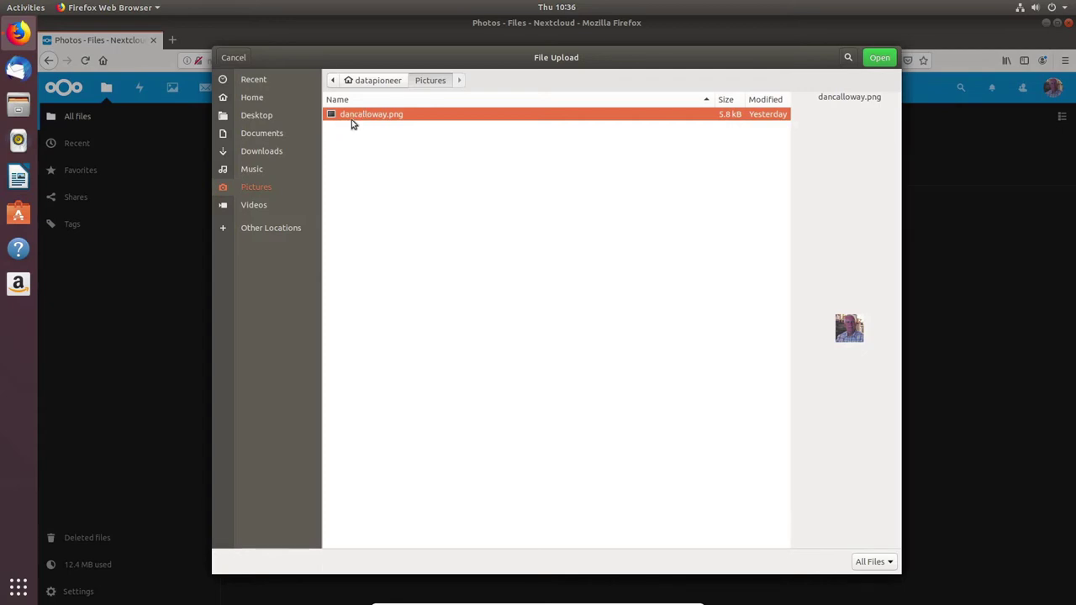
- Upload the chosen portrait PNG, then cancel at the 1 file conflict prompt
left_click(874, 57)
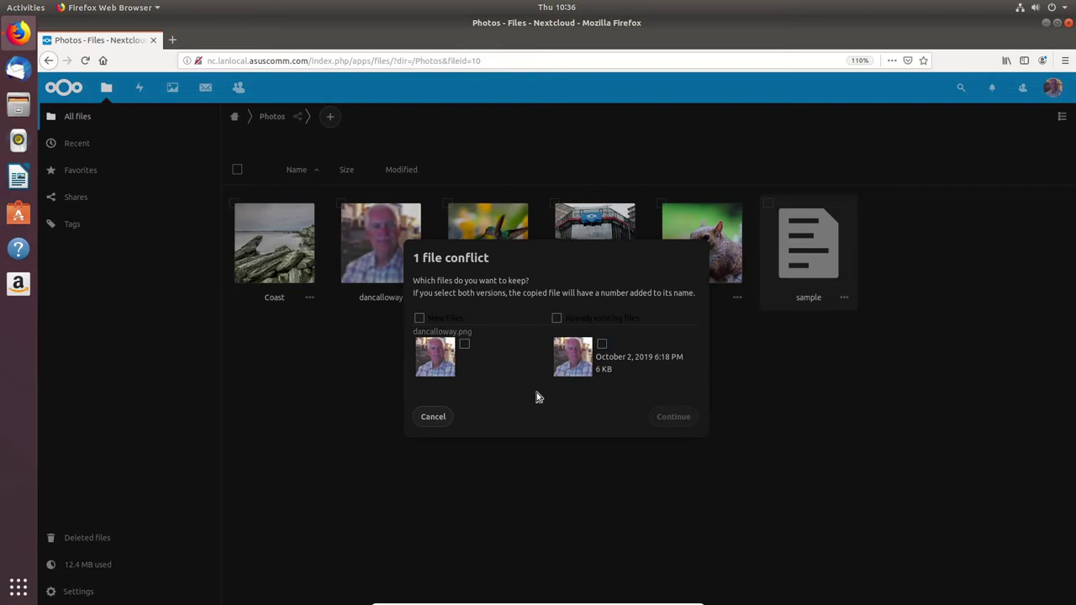
left_click(434, 419)
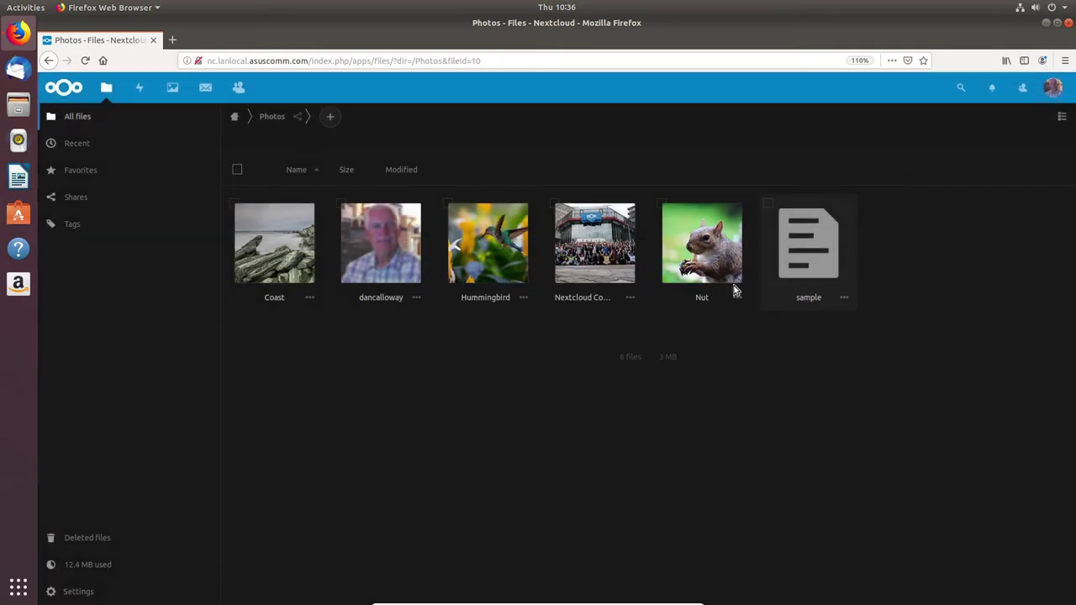
- Try a quick file search, then clear it to show all files again
left_click(961, 89)
type("dan")
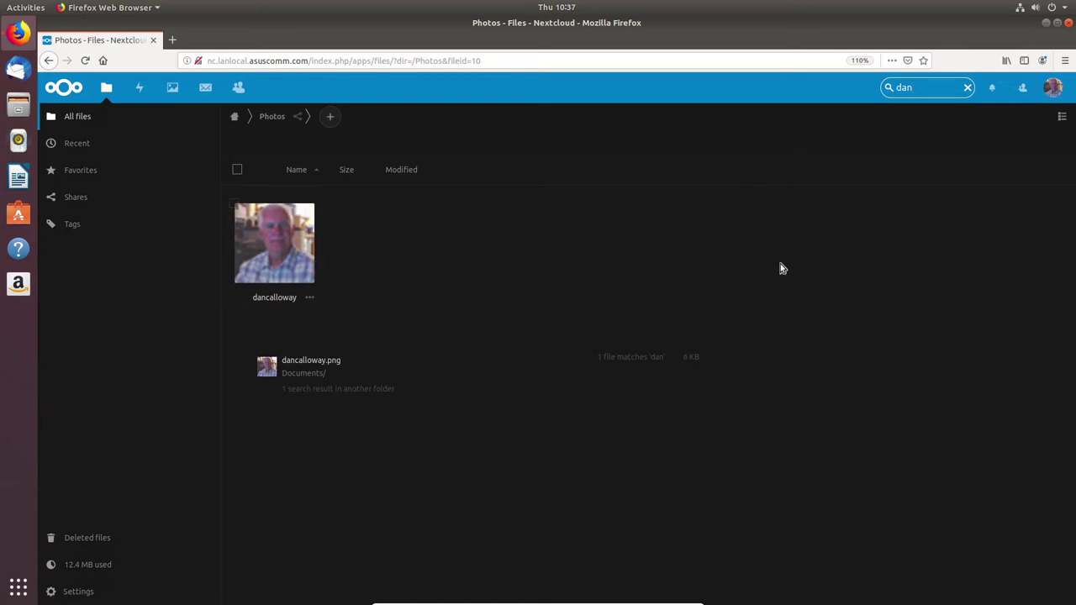
left_click(968, 88)
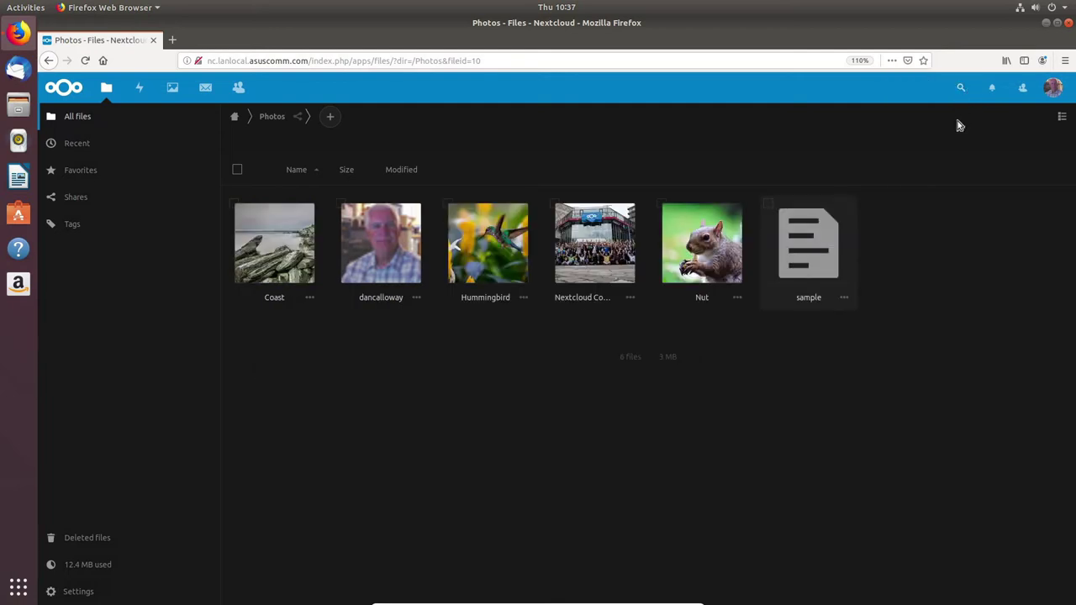
- Check the notifications and contacts lists, then bring up the account menu
left_click(993, 89)
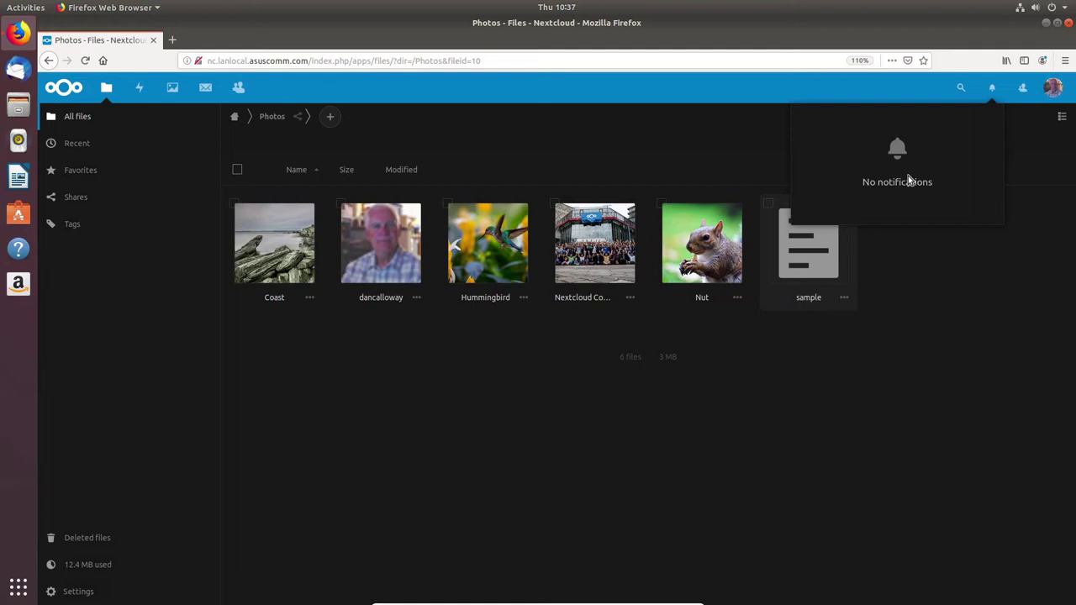
left_click(1033, 189)
left_click(1023, 89)
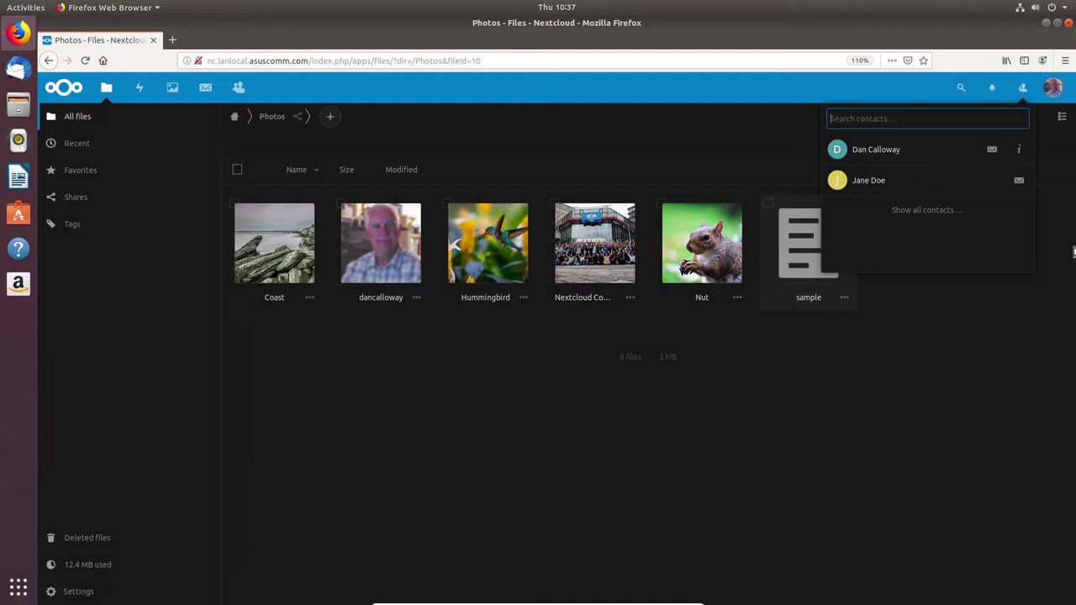
left_click(1053, 175)
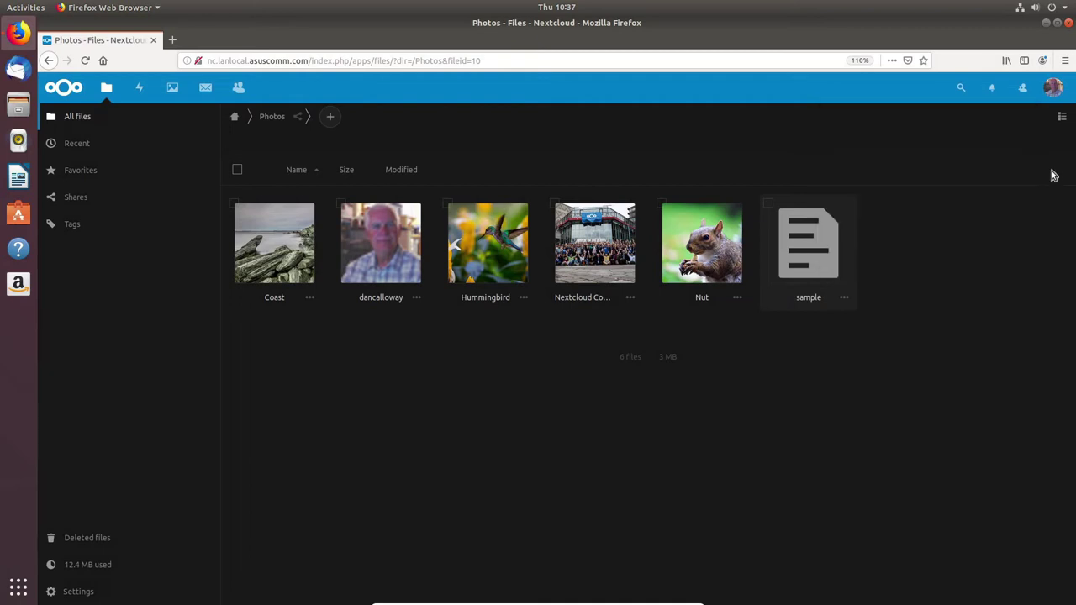
left_click(1052, 94)
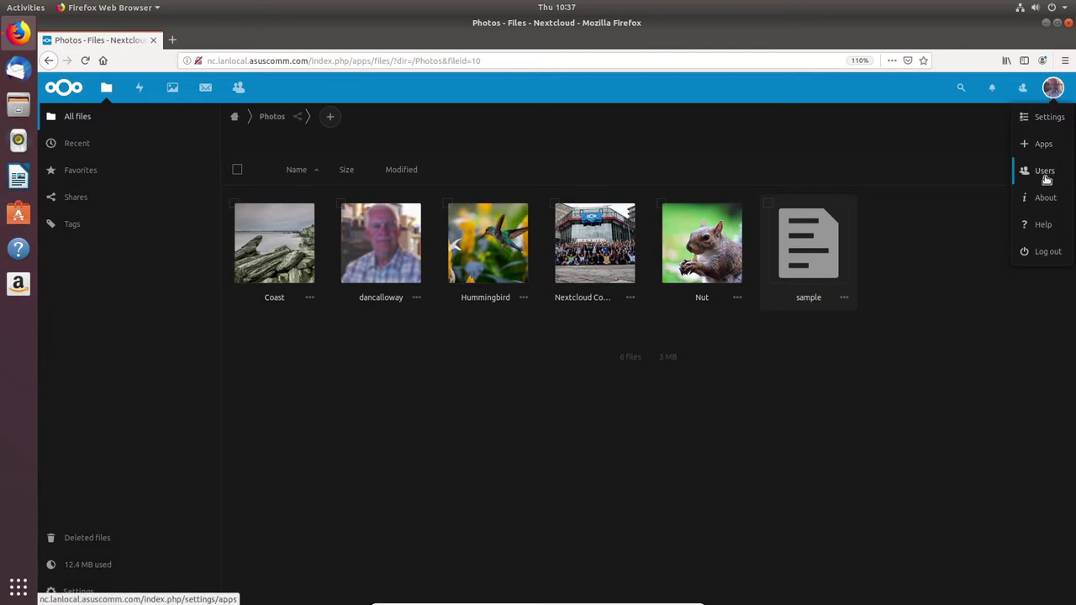
- Go to Settings via the avatar menu and view the Security page's password, two-factor and sessions sections
left_click(1049, 116)
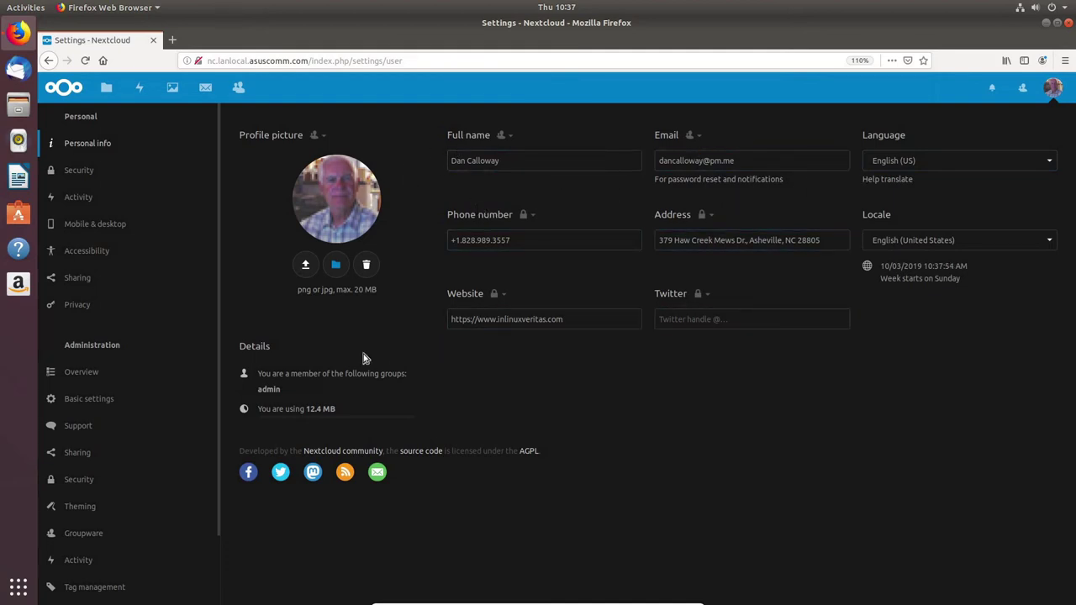
left_click(73, 169)
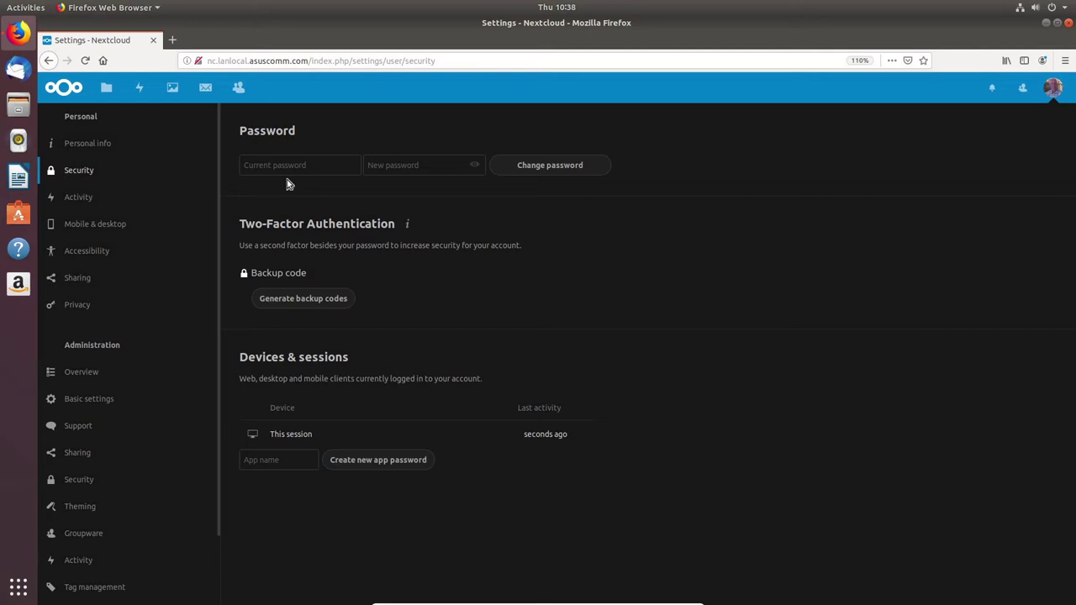
- Try the current and new password fields, then view the Activity notification settings
left_click(296, 168)
left_click(428, 165)
left_click(546, 168)
left_click(71, 201)
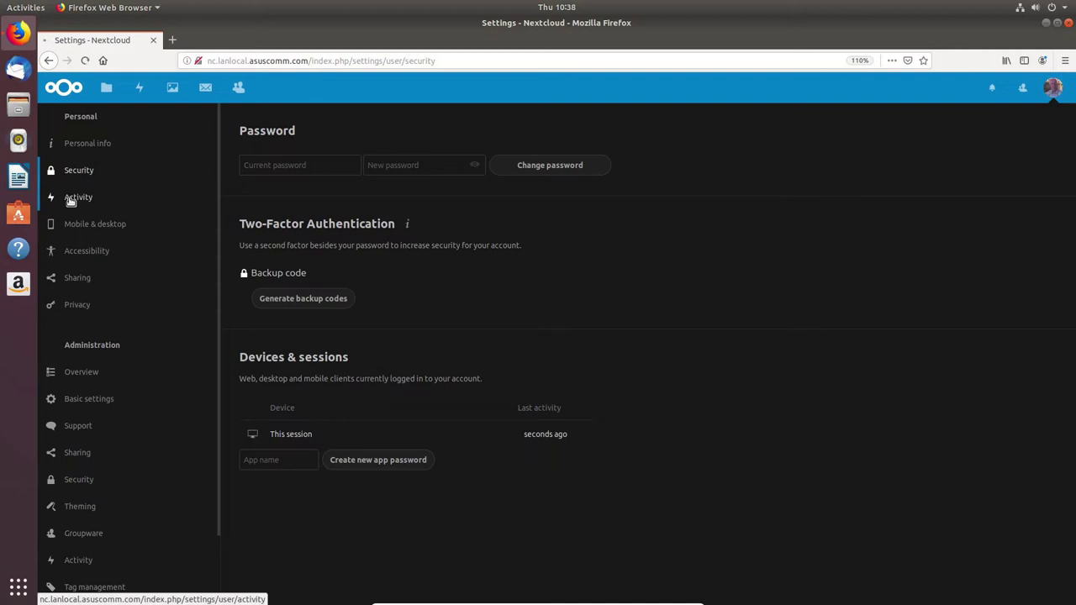
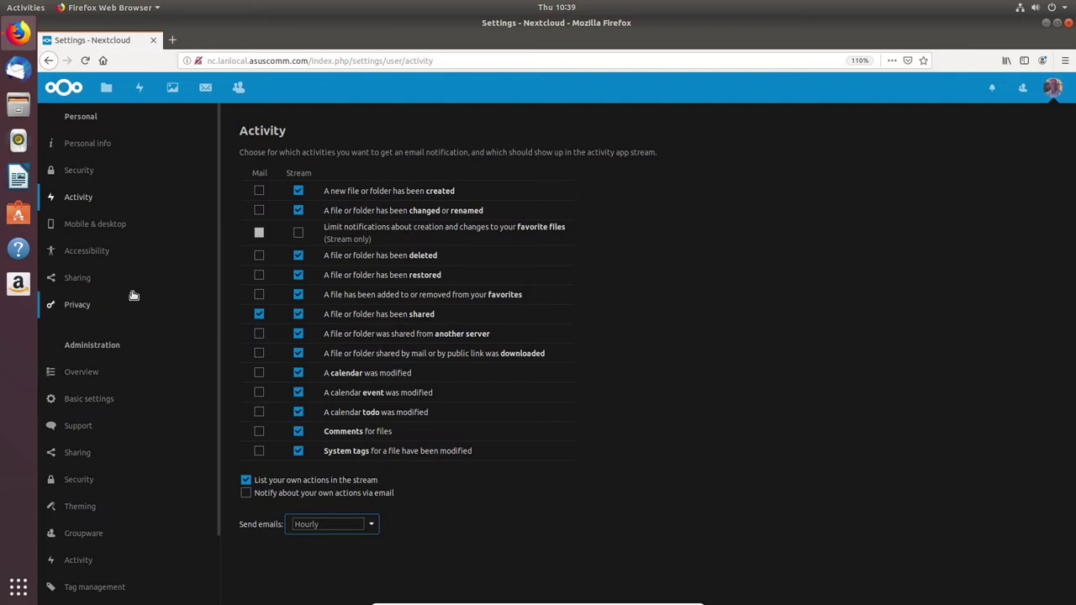
- Open Personal > Mobile & desktop to see the sync clients and the server address
left_click(96, 231)
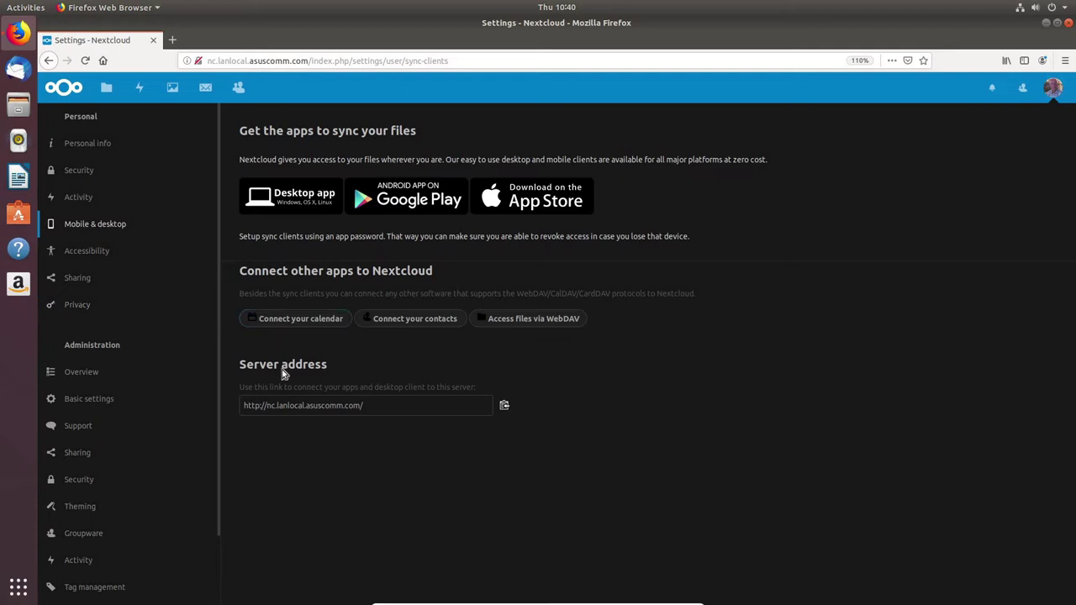
- Open Administration > Overview to see the setup warnings and version 17.0.0
left_click(117, 378)
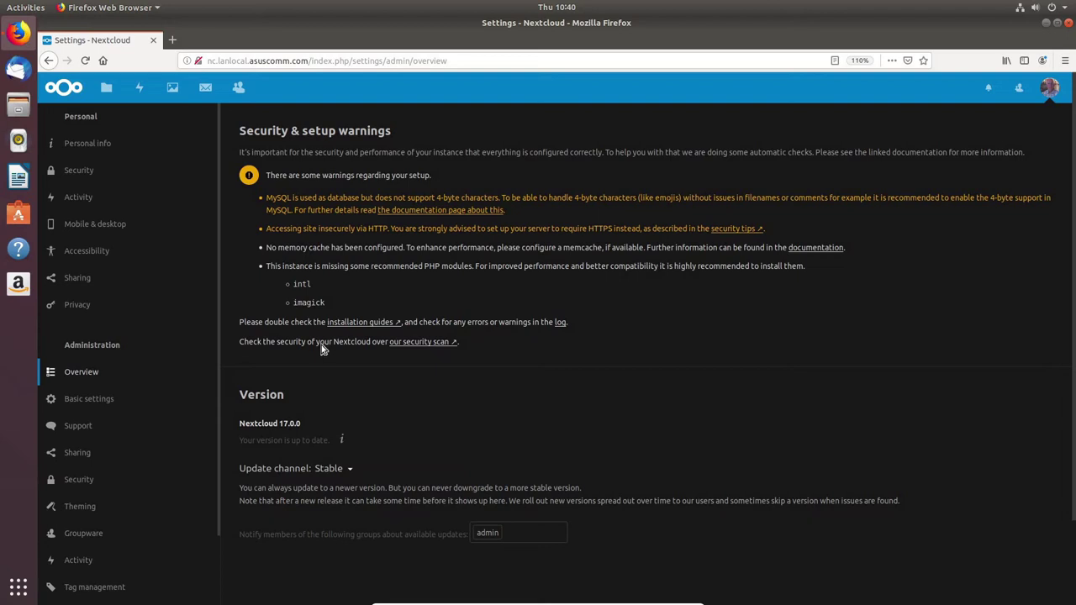
scroll(319, 349, "down", 1)
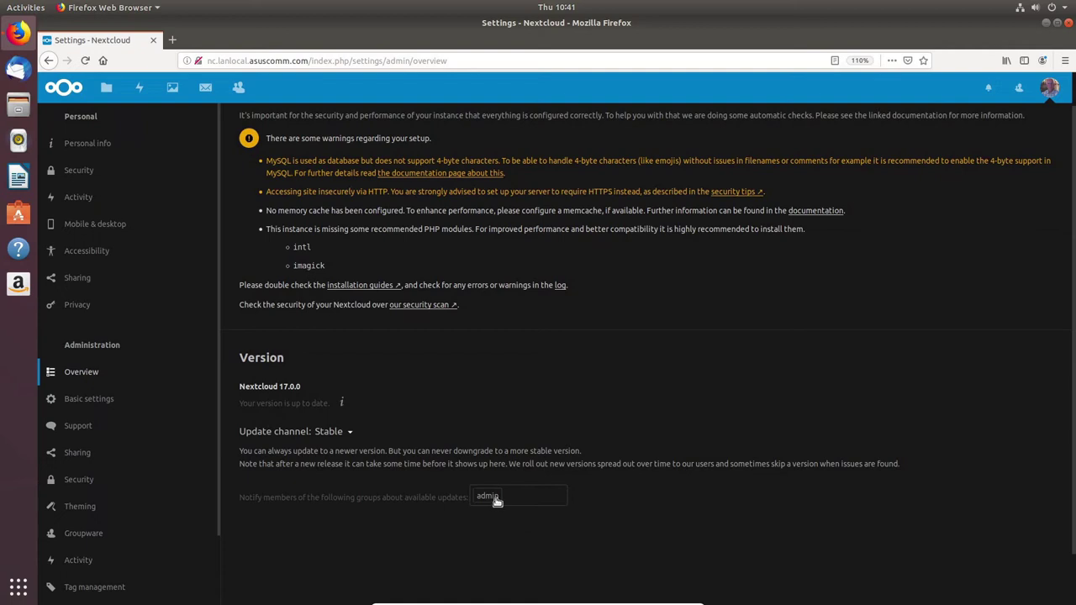
- Open Basic settings and review background jobs, the SMTP email server and announcements
left_click(109, 405)
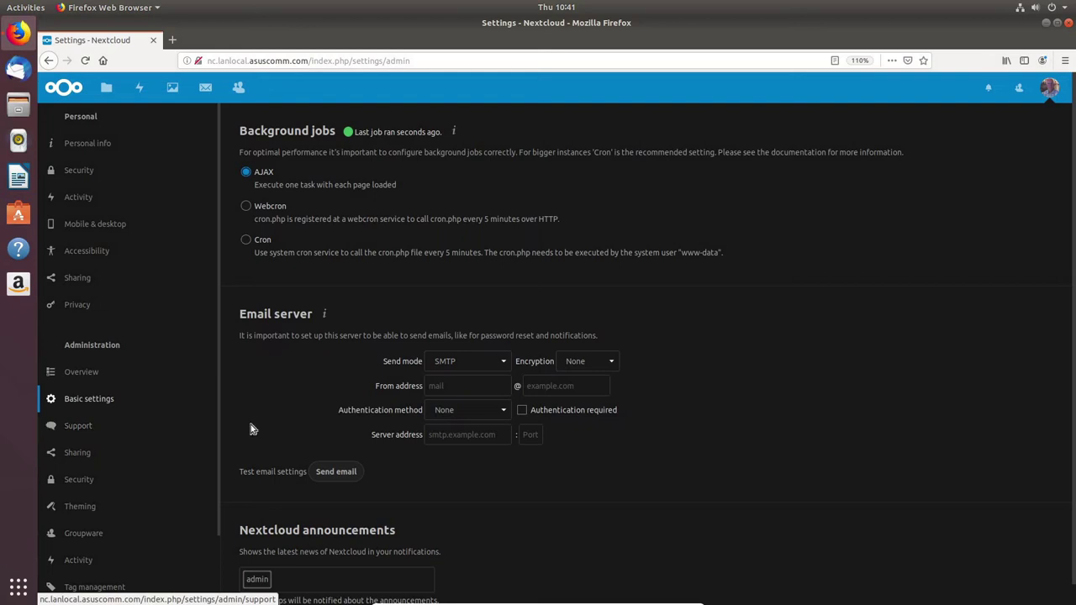
scroll(264, 408, "down", 1)
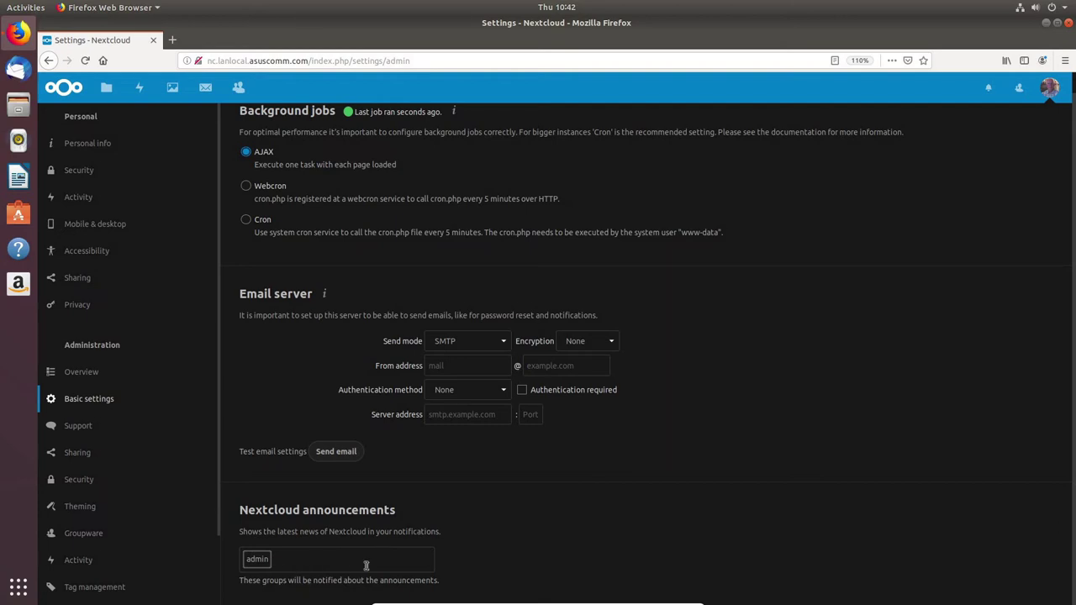
- Open the Support page, focus the Subscription key field, and scroll to system reports
left_click(87, 429)
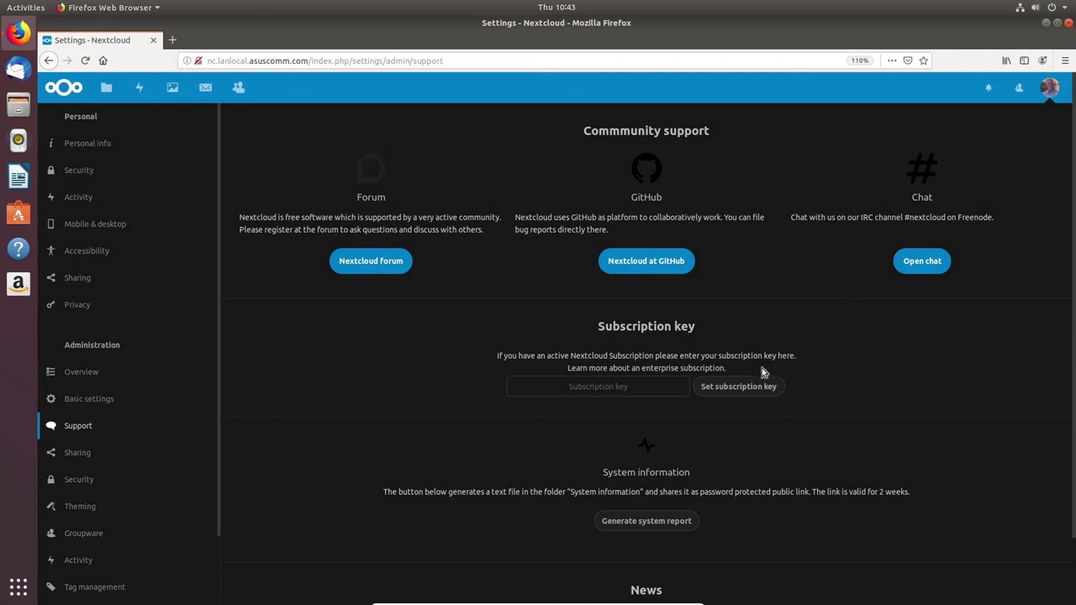
left_click(580, 389)
scroll(714, 401, "down", 2)
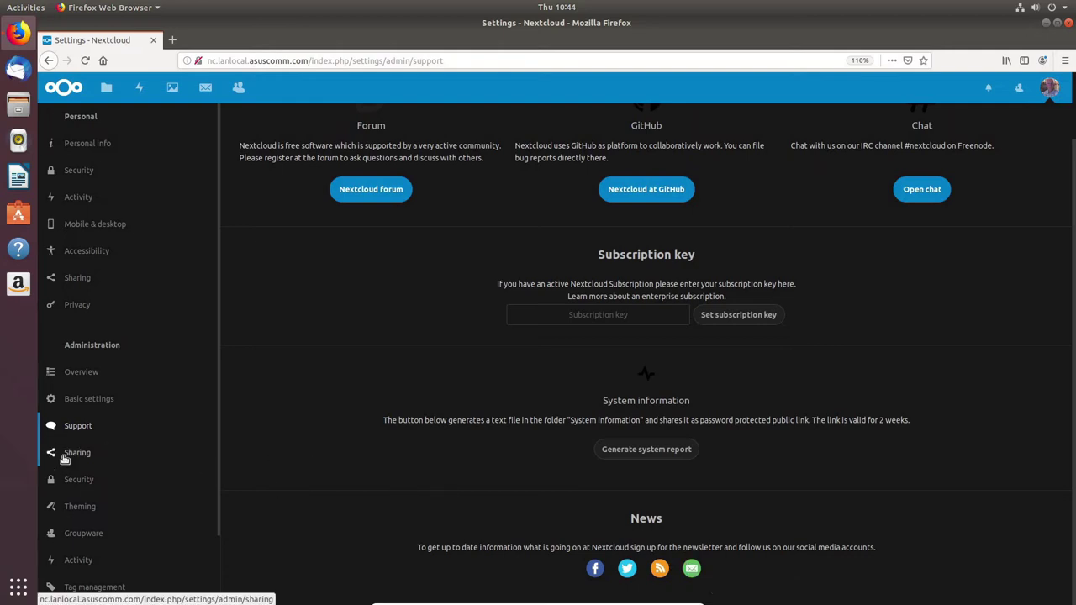
- Review Sharing settings: link sharing, federated cloud sharing, trusted servers and share by mail
left_click(135, 454)
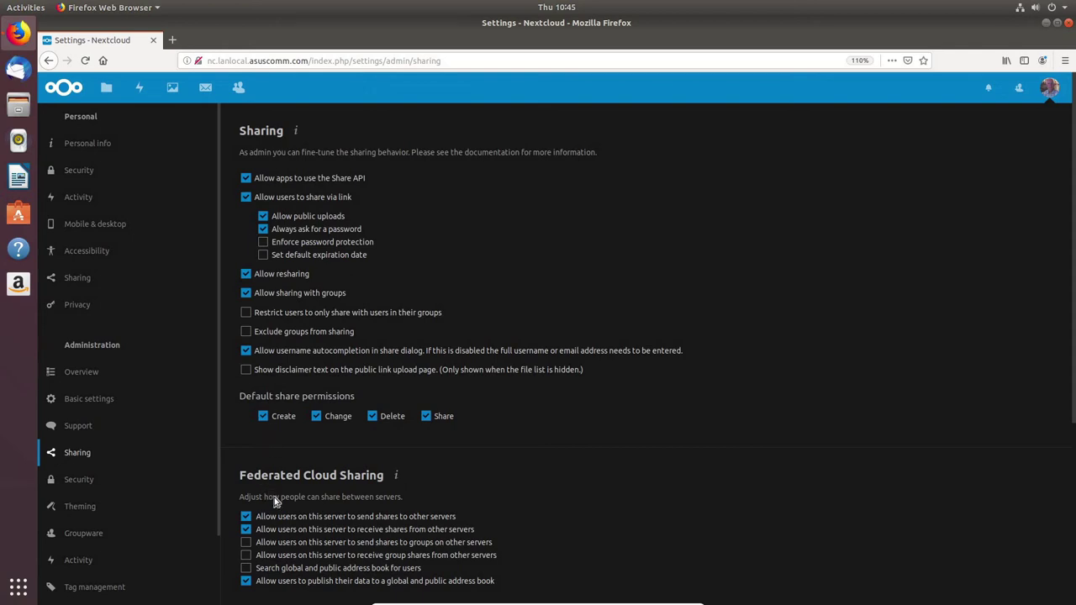
scroll(274, 497, "down", 3)
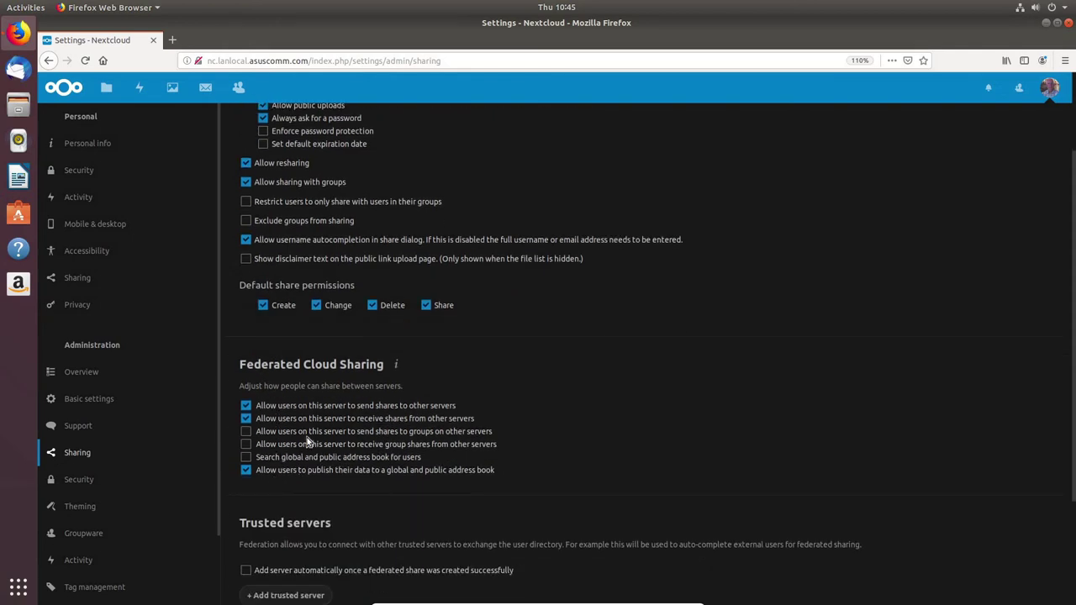
scroll(308, 441, "down", 3)
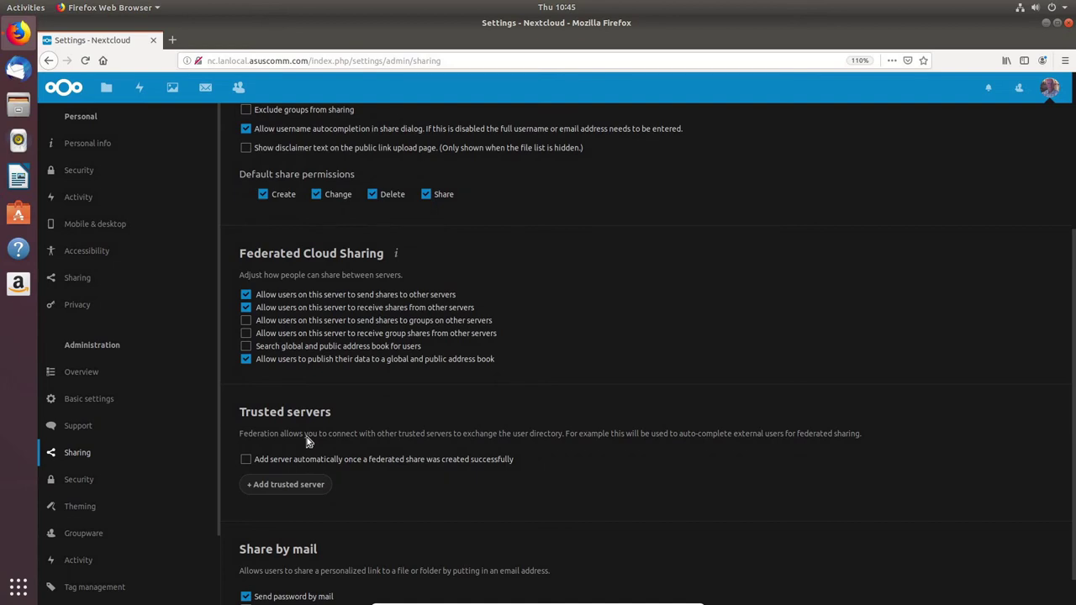
scroll(307, 441, "down", 1)
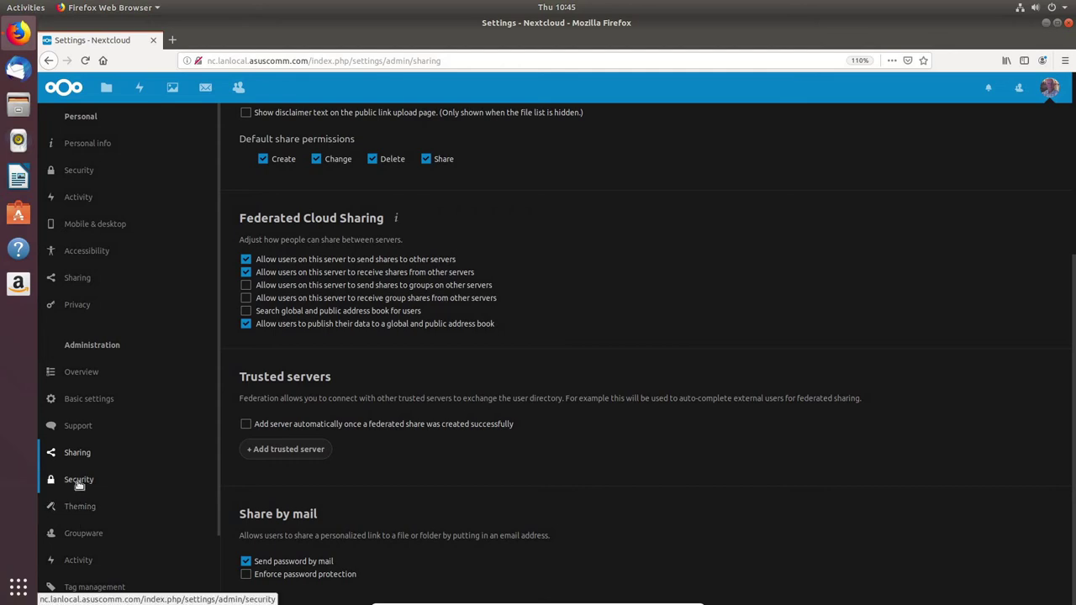
- Review Security's brute-force whitelist and password policy, then go to Theming
left_click(203, 483)
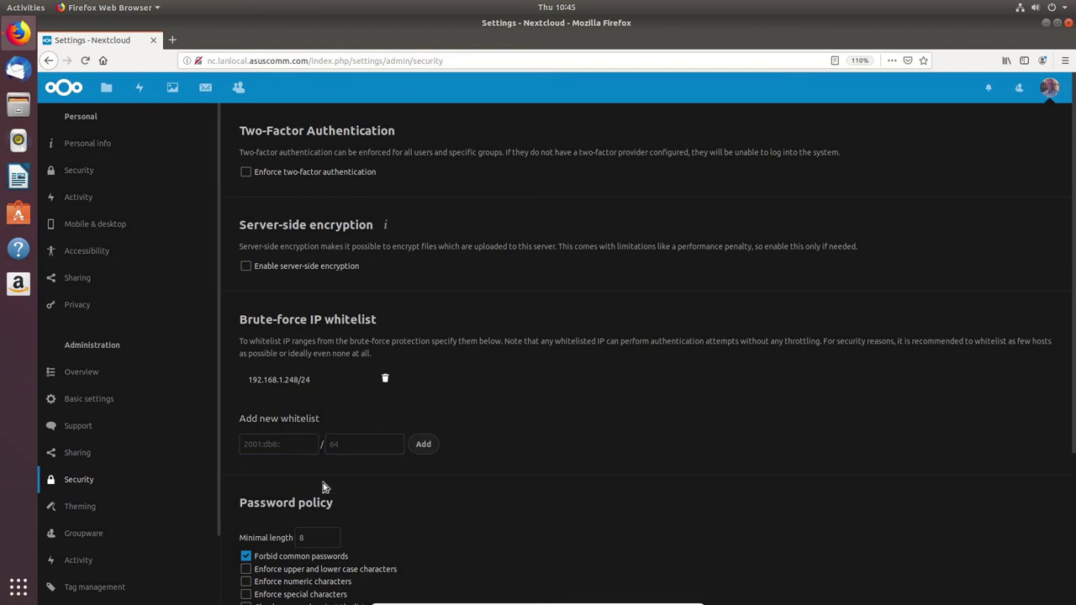
scroll(323, 486, "down", 3)
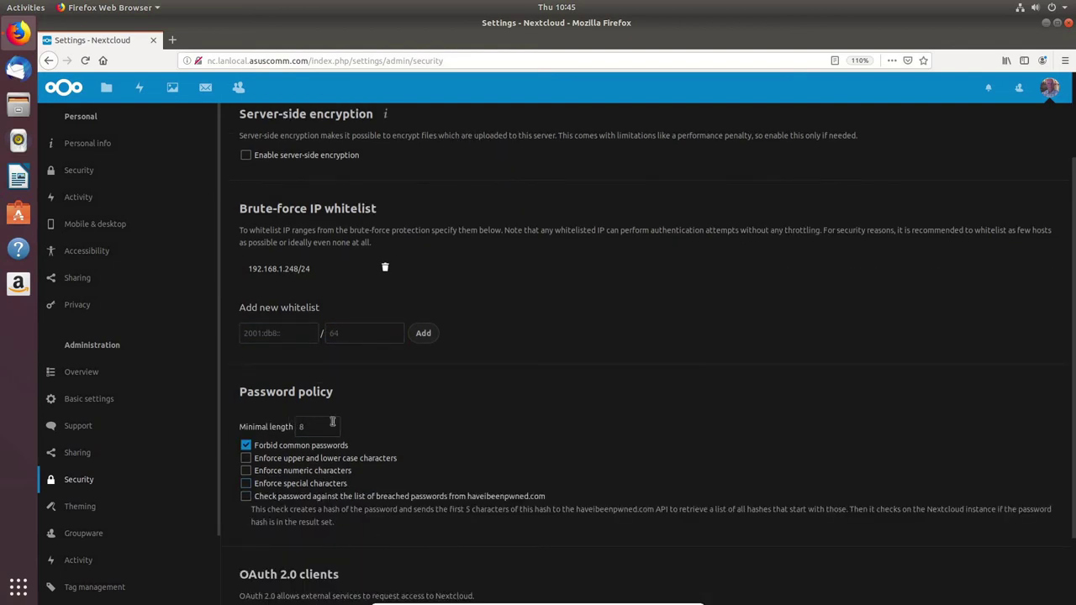
scroll(332, 479, "down", 2)
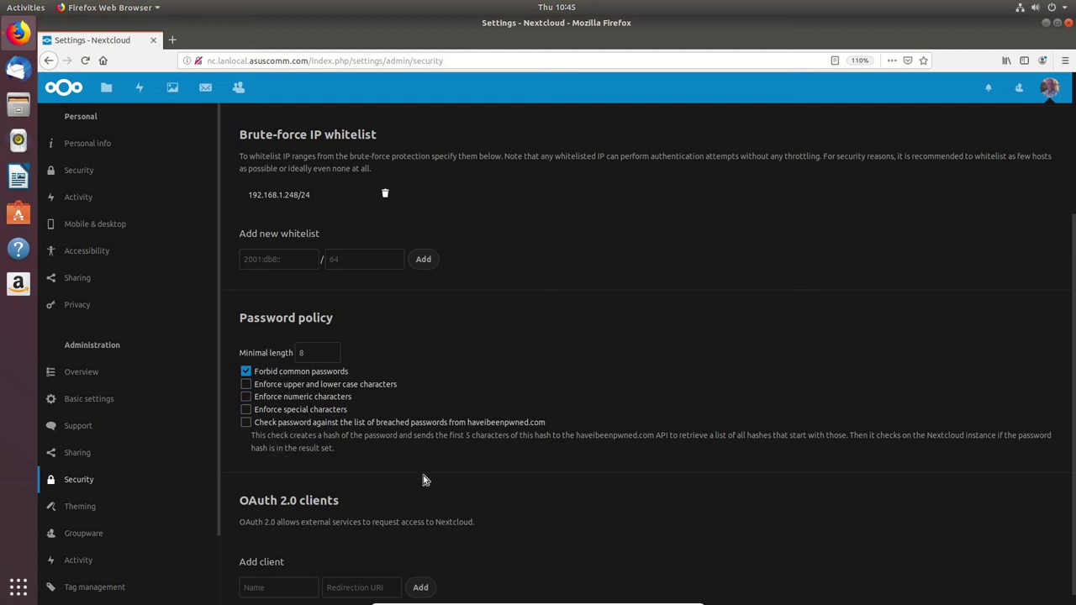
scroll(420, 476, "down", 1)
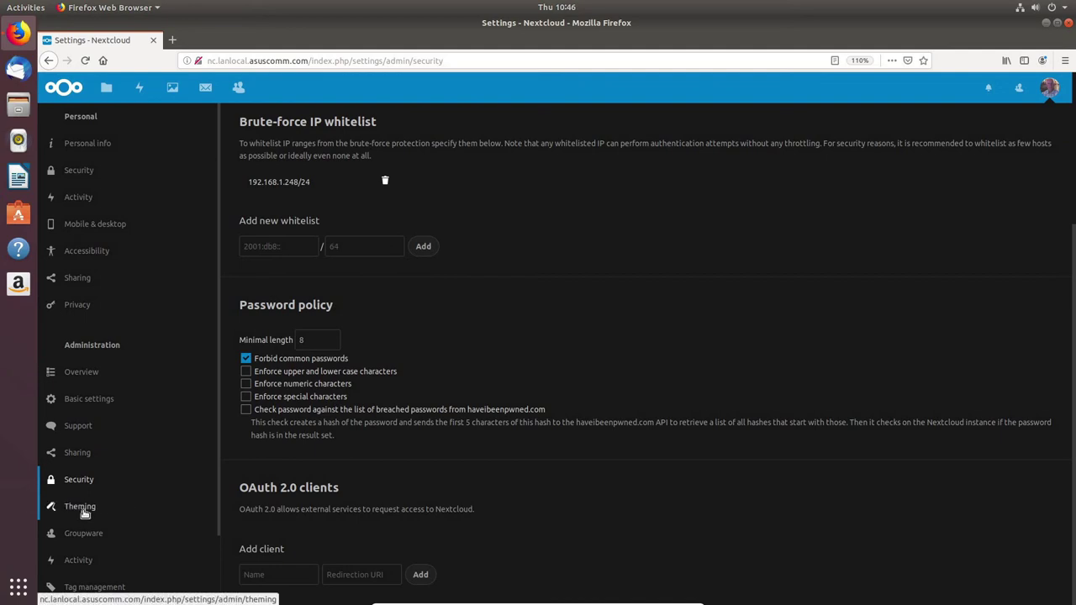
left_click(154, 496)
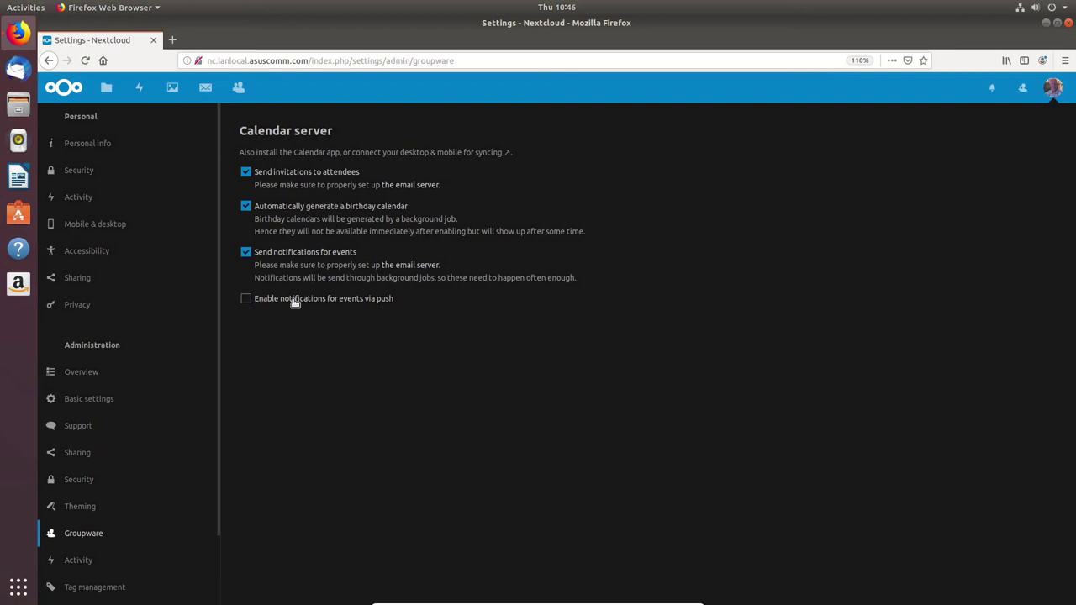
- Scroll past the Groupware calendar server options and open the Logging page
scroll(134, 488, "down", 3)
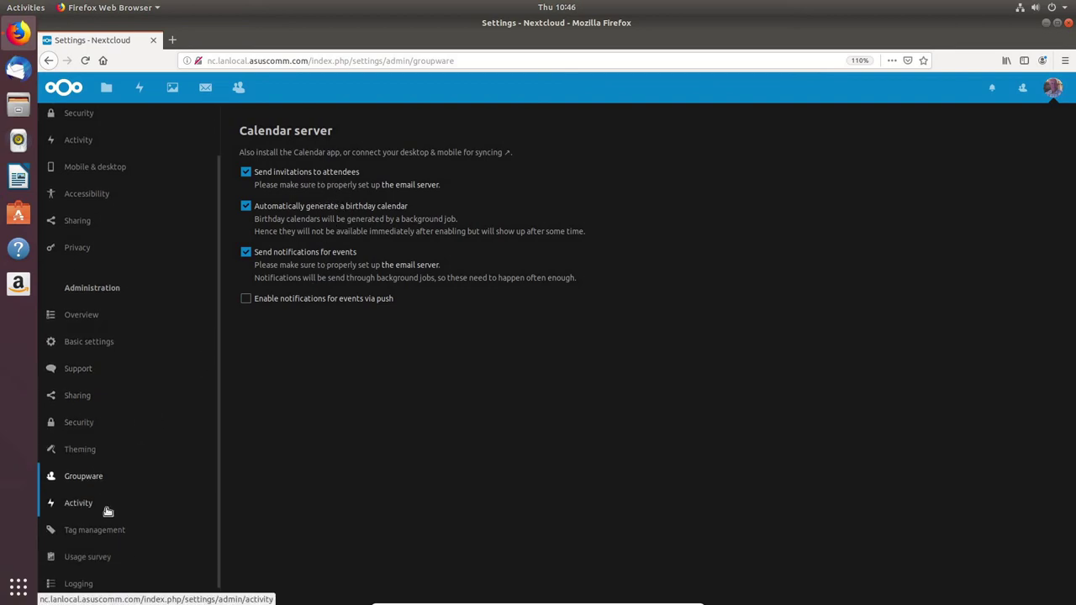
scroll(95, 542, "down", 1)
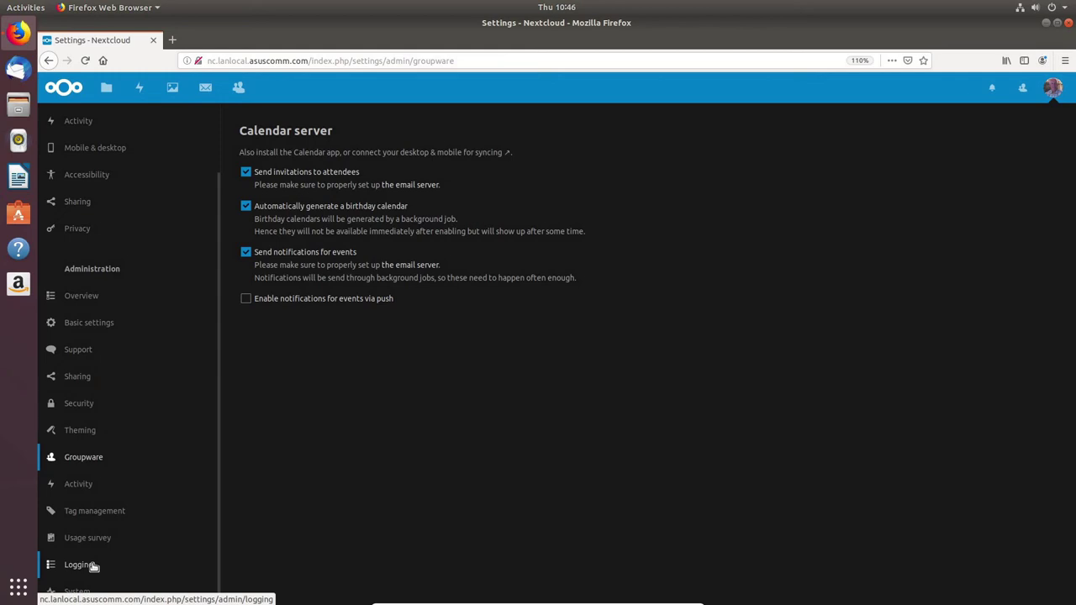
left_click(94, 566)
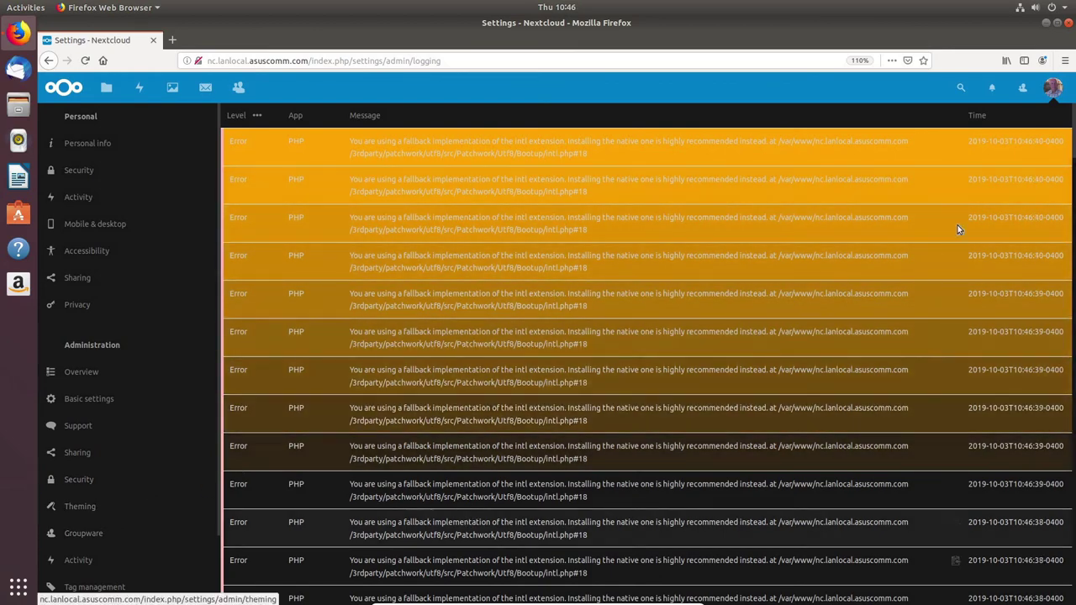
- Open the account menu from the avatar at the top right
left_click(1050, 88)
- Go to Apps > Office & text and download and enable the Mind Map app
left_click(1042, 144)
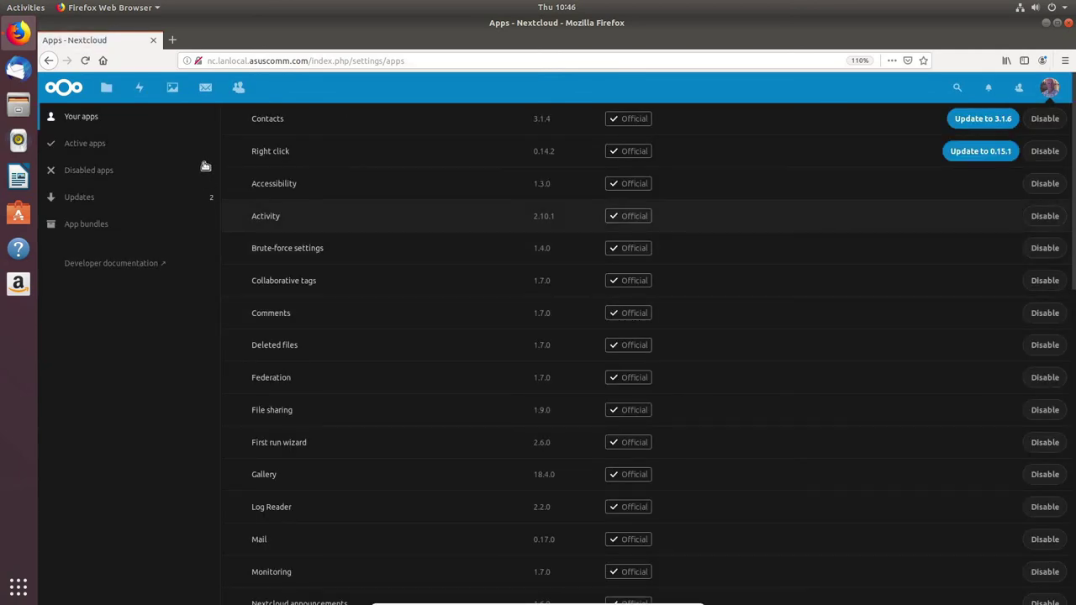
scroll(278, 429, "down", 1)
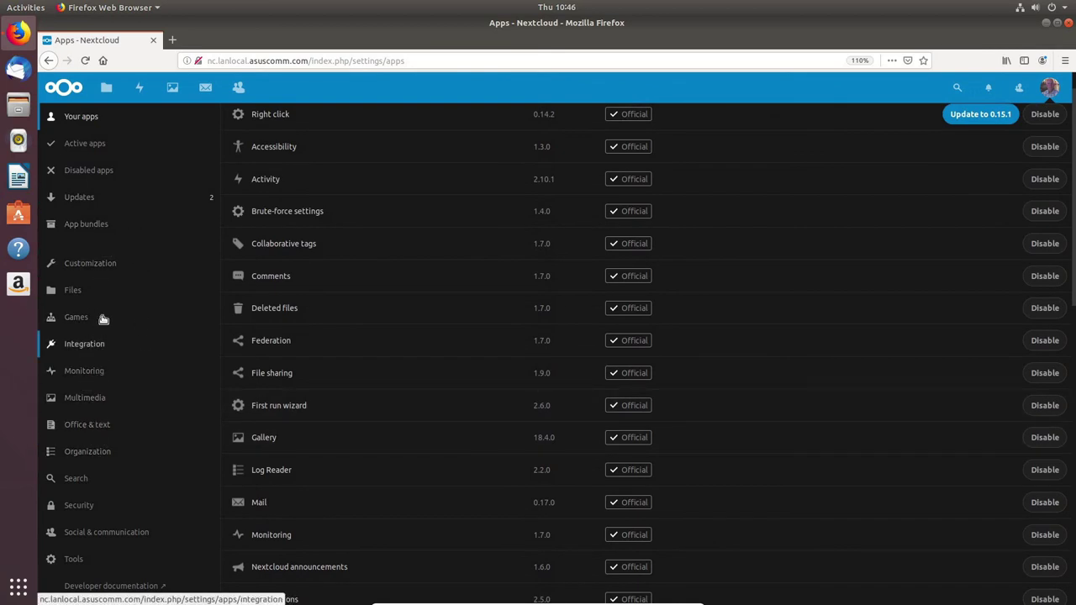
left_click(67, 424)
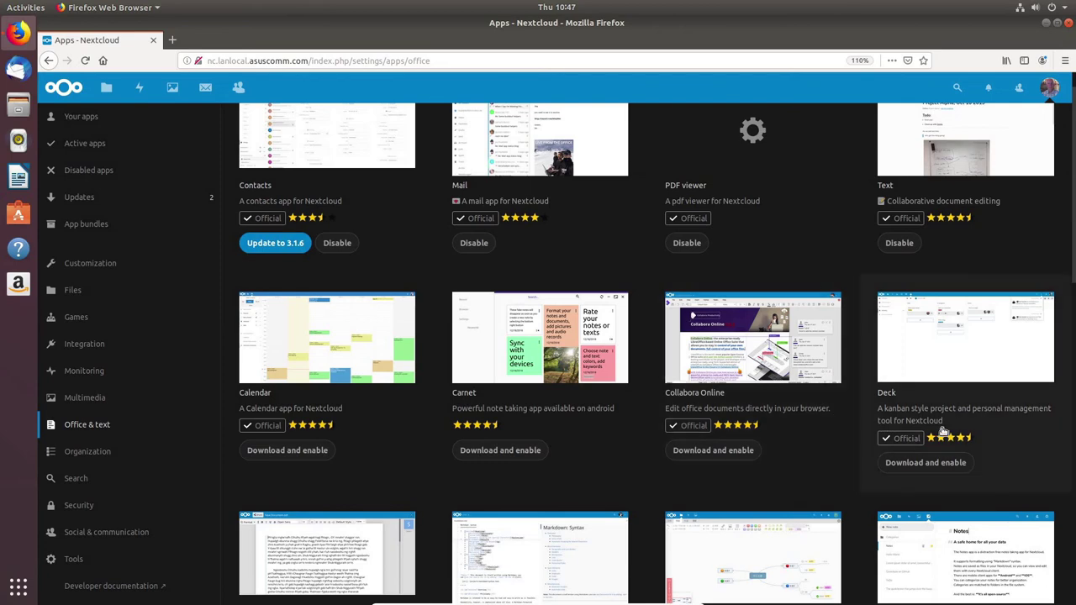
scroll(943, 430, "down", 4)
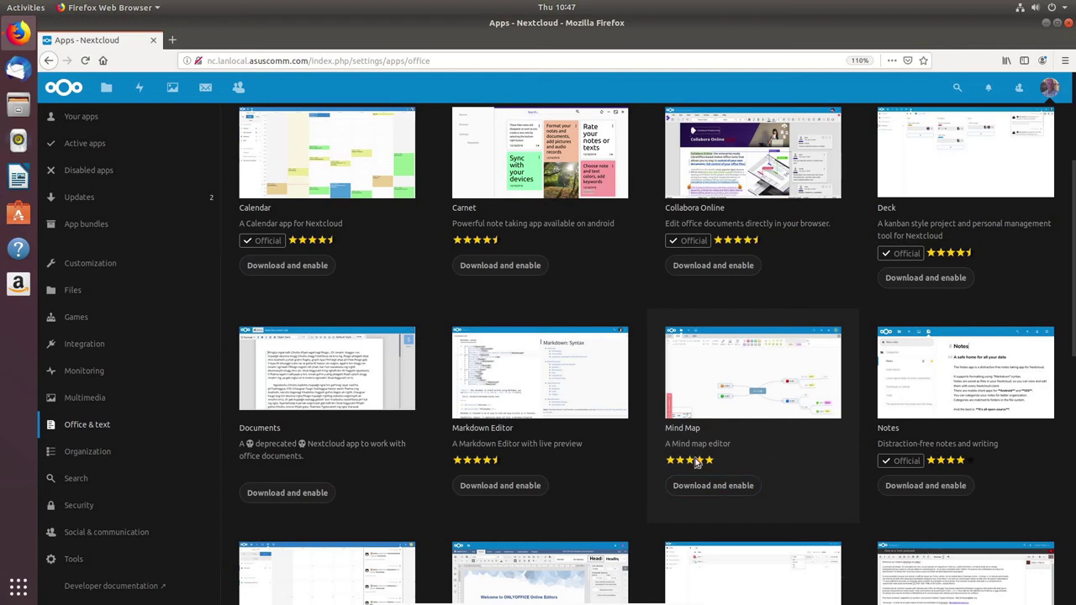
left_click(704, 501)
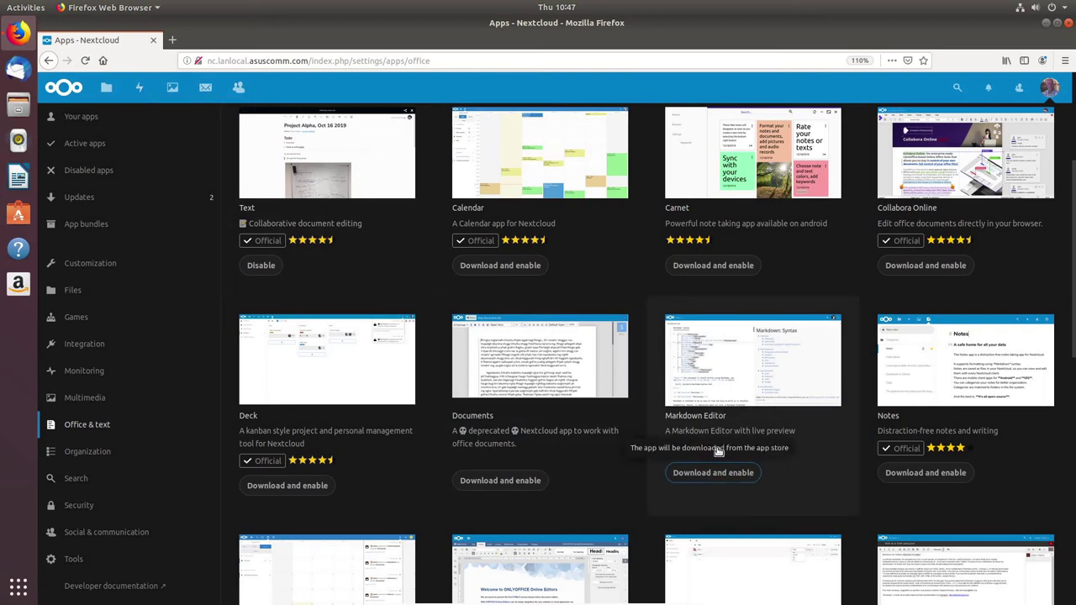
- View the Markdown Editor app's details, then switch to the Your apps list
left_click(723, 386)
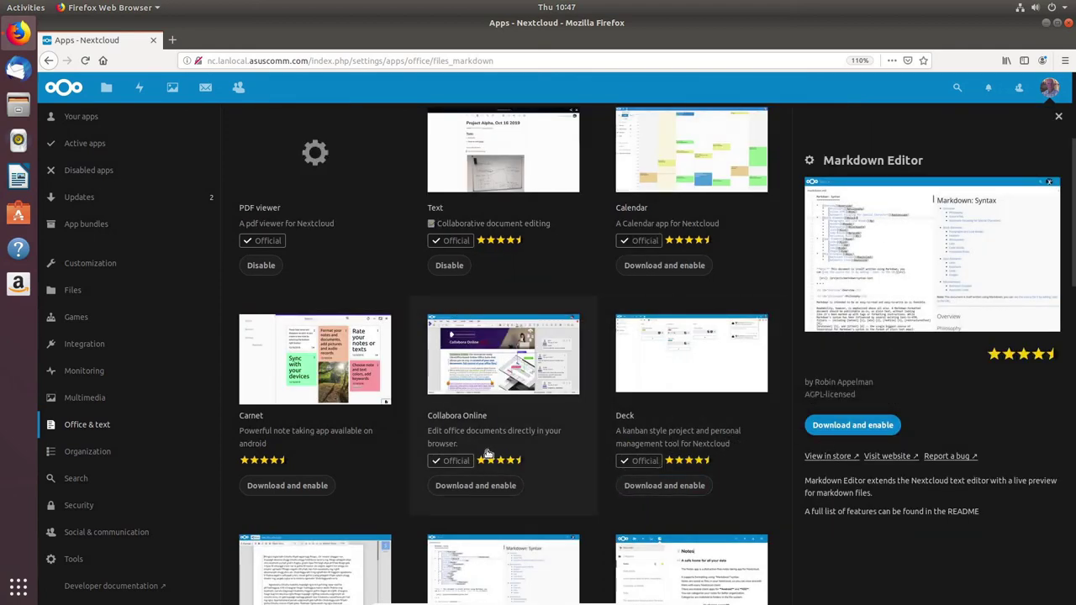
scroll(488, 454, "down", 3)
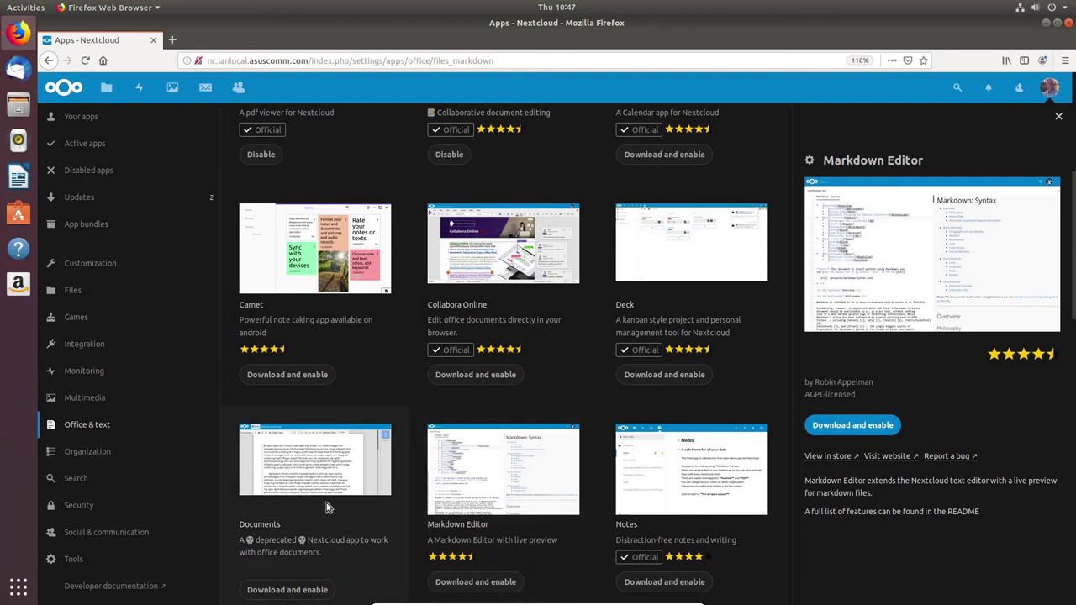
scroll(108, 313, "up", 3)
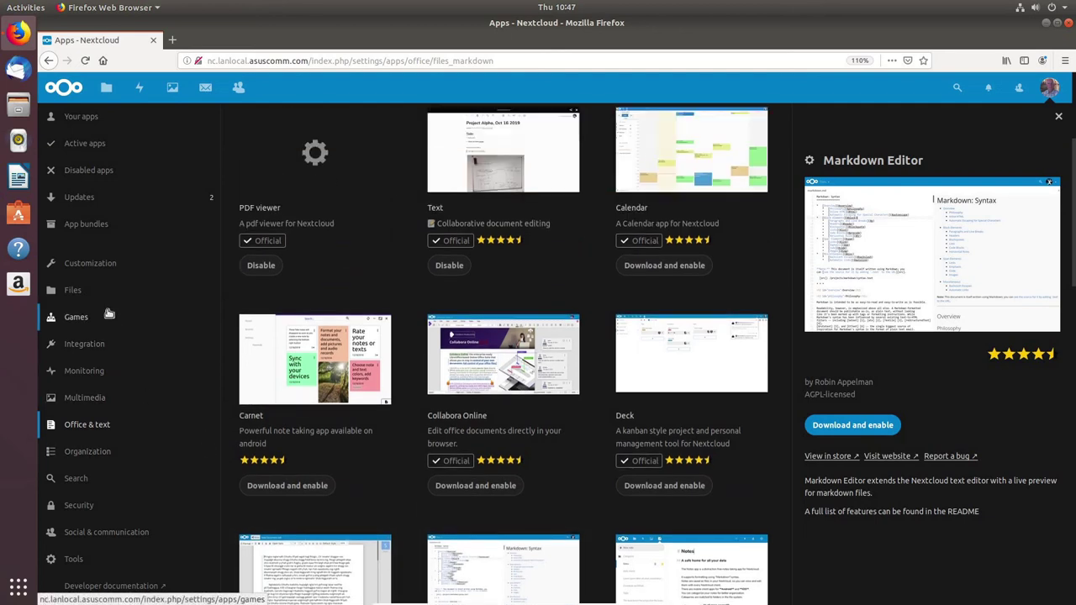
left_click(84, 117)
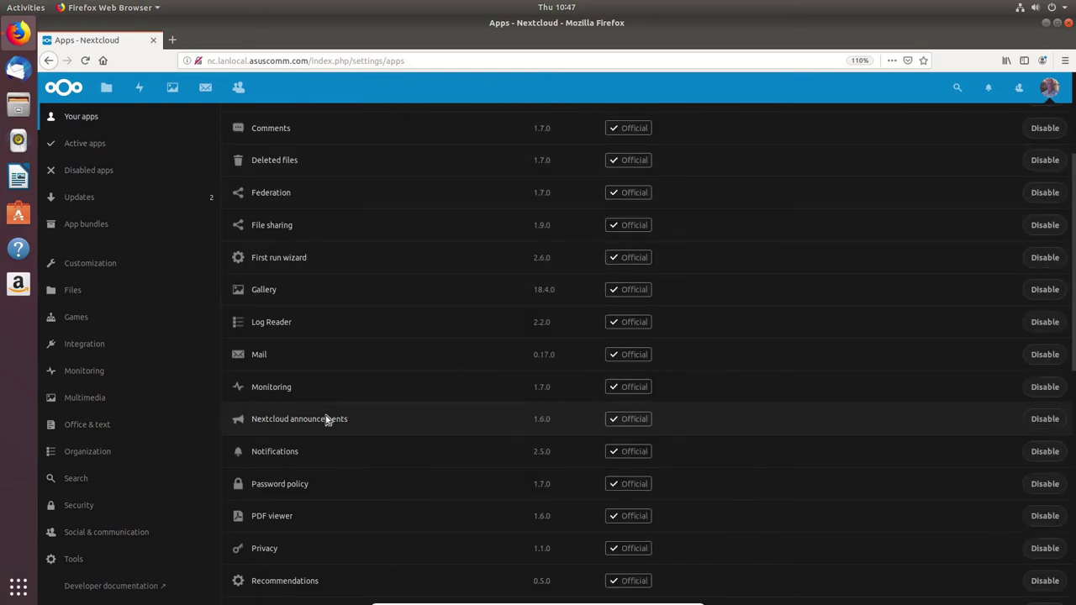
scroll(328, 420, "down", 3)
scroll(328, 420, "down", 3)
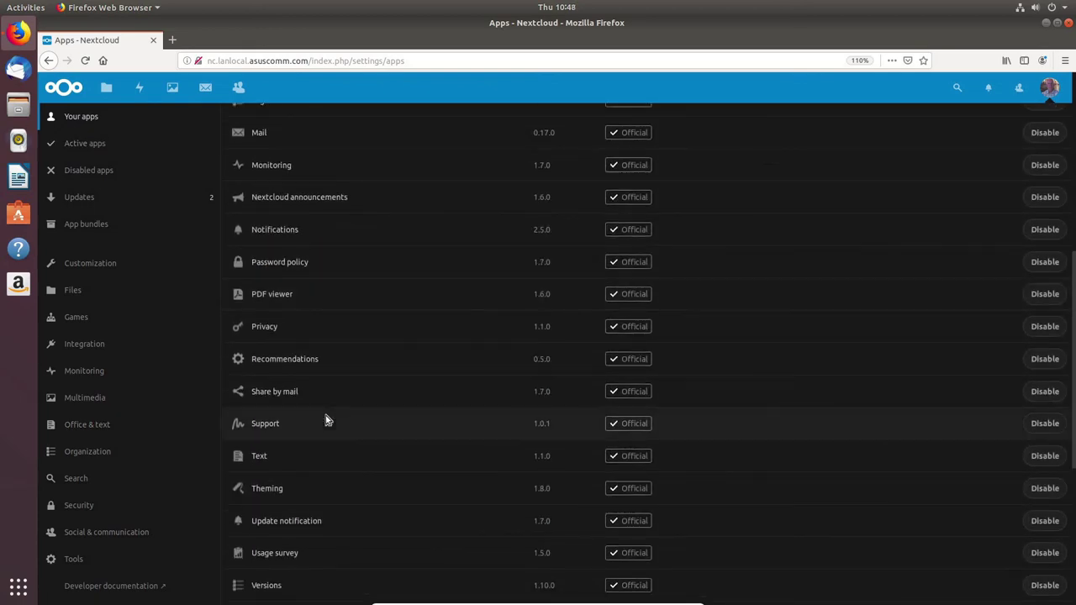
scroll(328, 420, "down", 3)
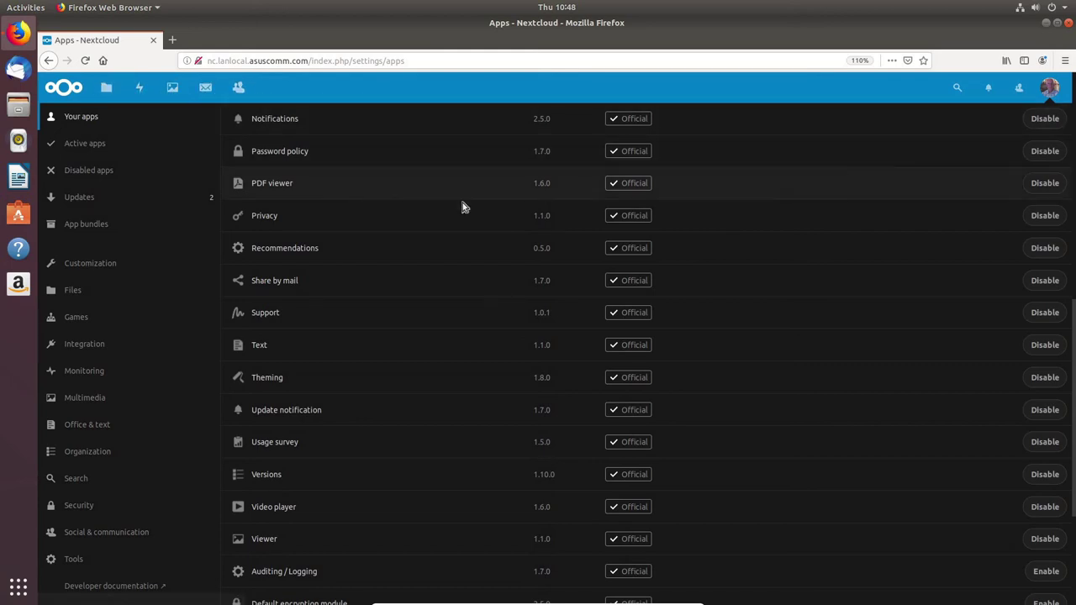
scroll(478, 370, "down", 5)
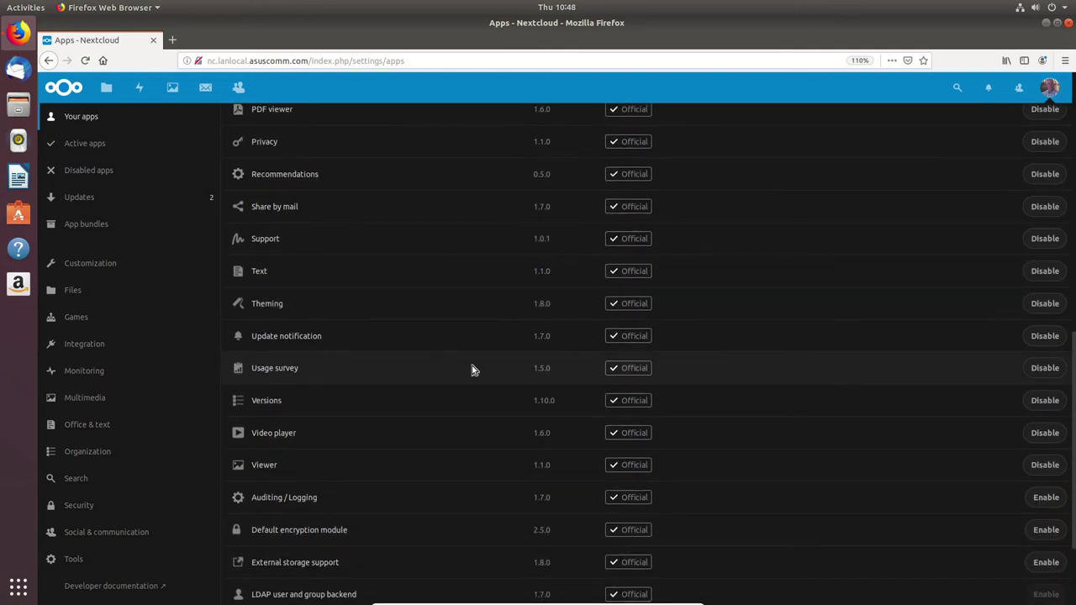
scroll(473, 370, "down", 1)
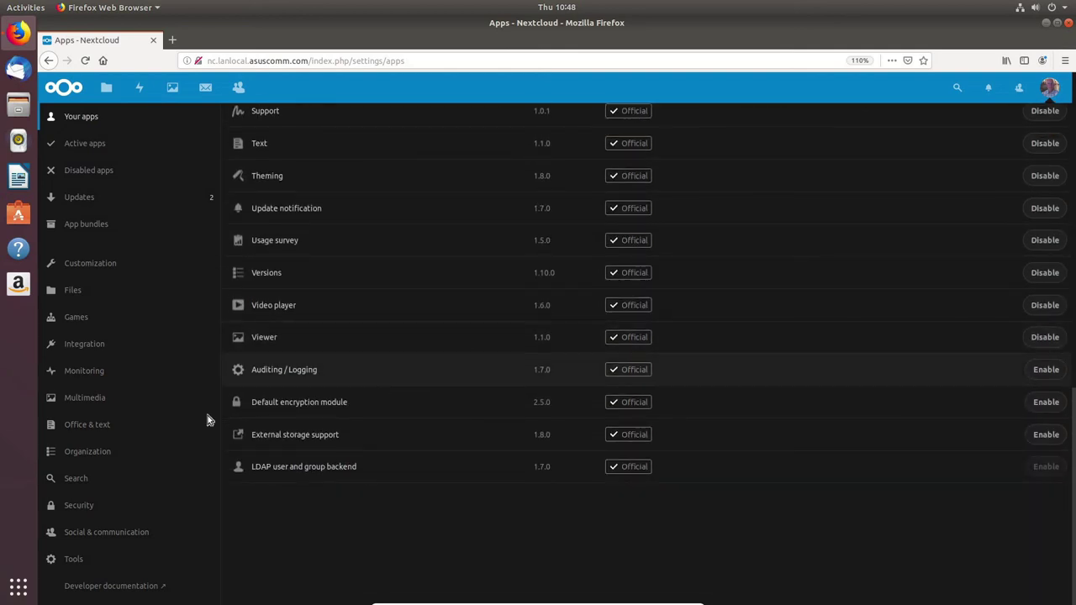
scroll(169, 156, "up", 3)
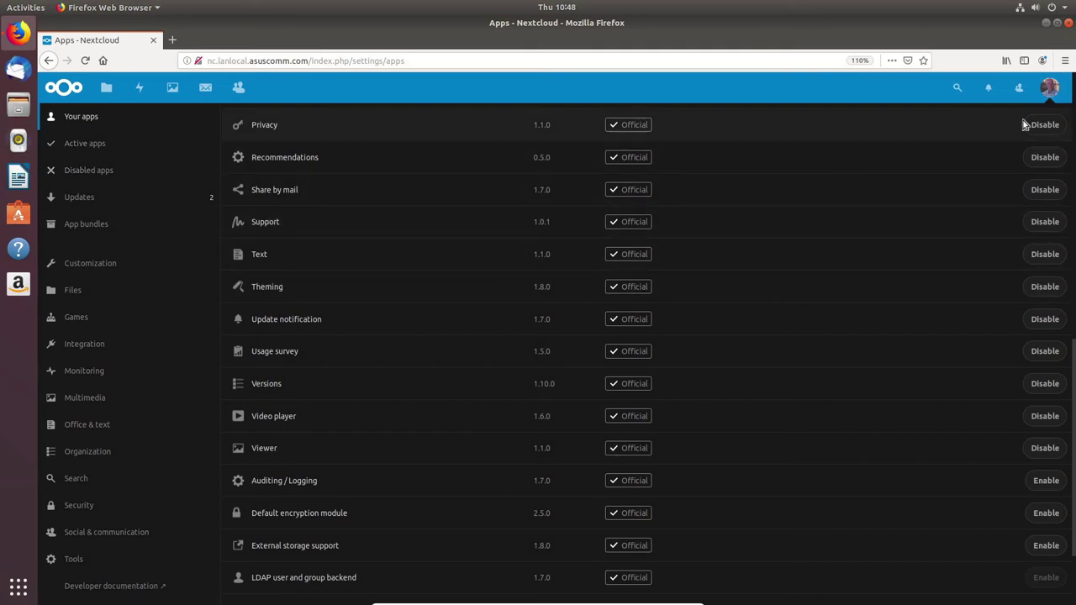
- Go to the Users page from the avatar menu and start a new user entry
left_click(1050, 88)
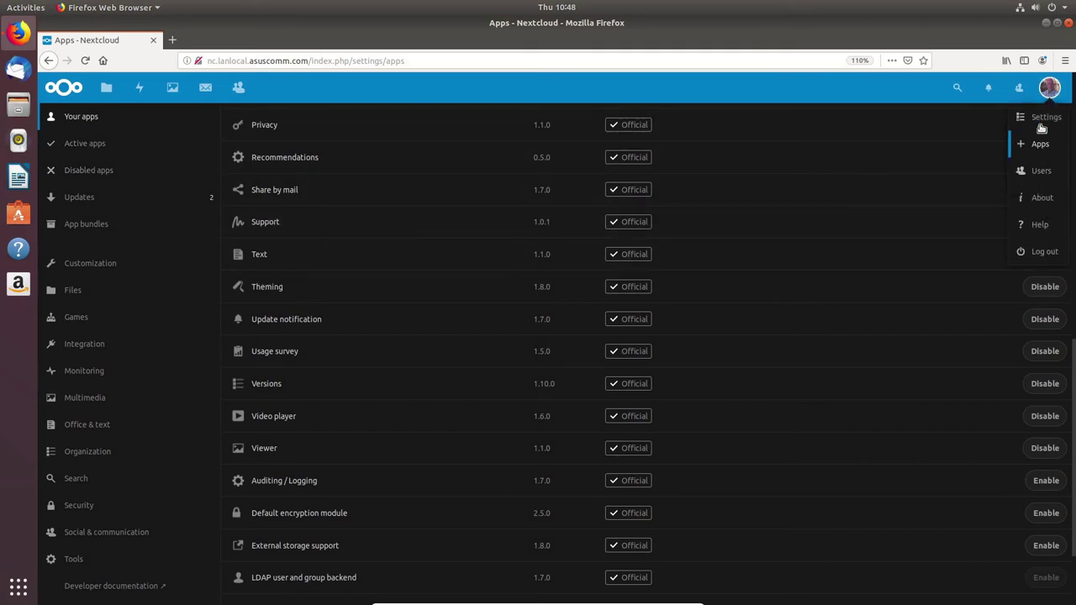
left_click(1040, 171)
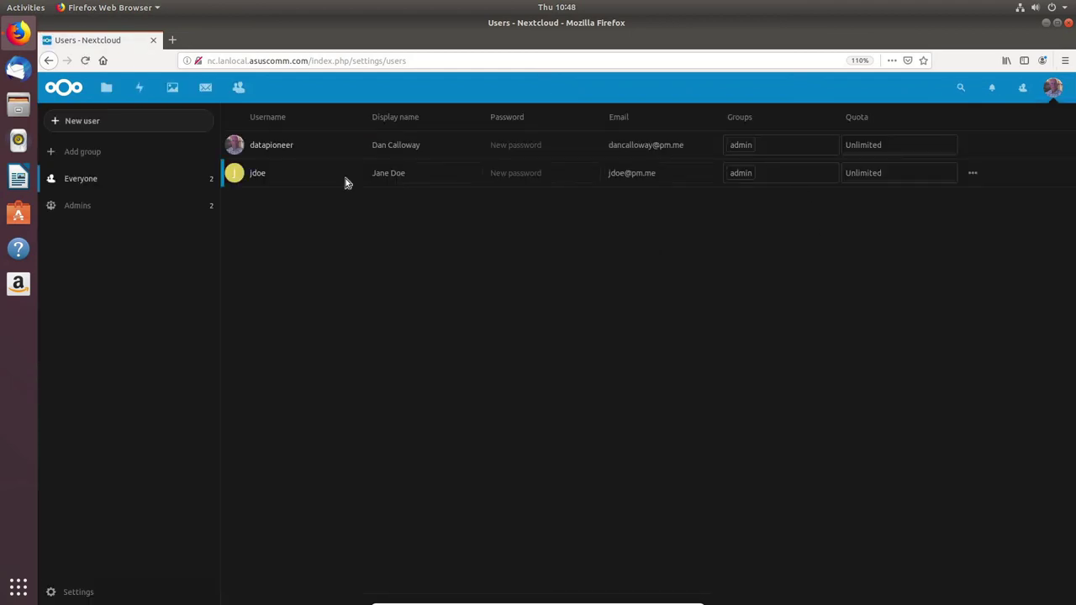
left_click(96, 126)
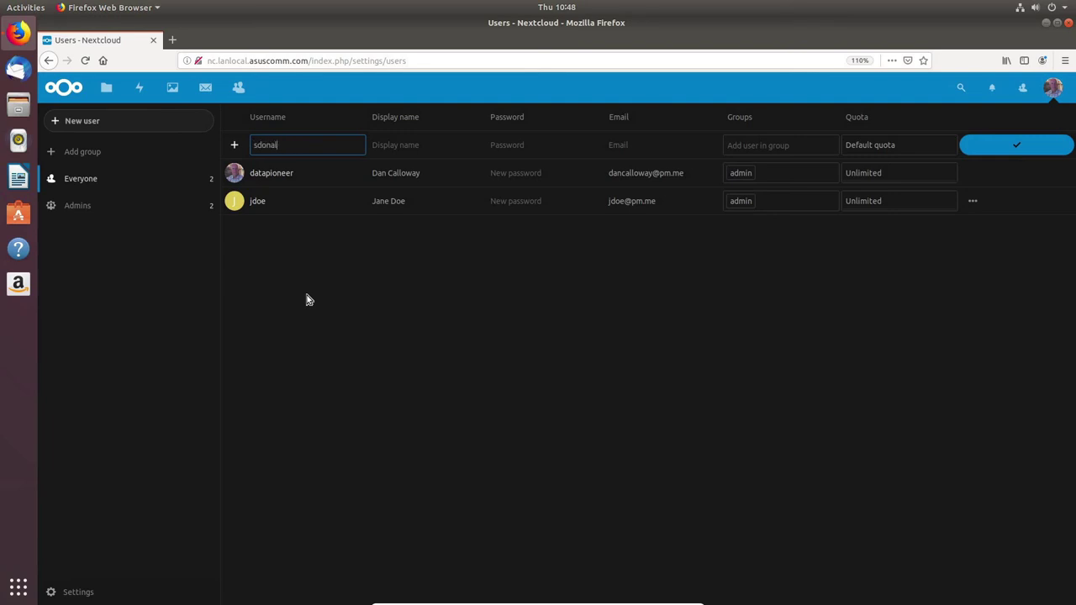
- Enter the new user's display name and password, skipping the email field
key("Tab")
type("S")
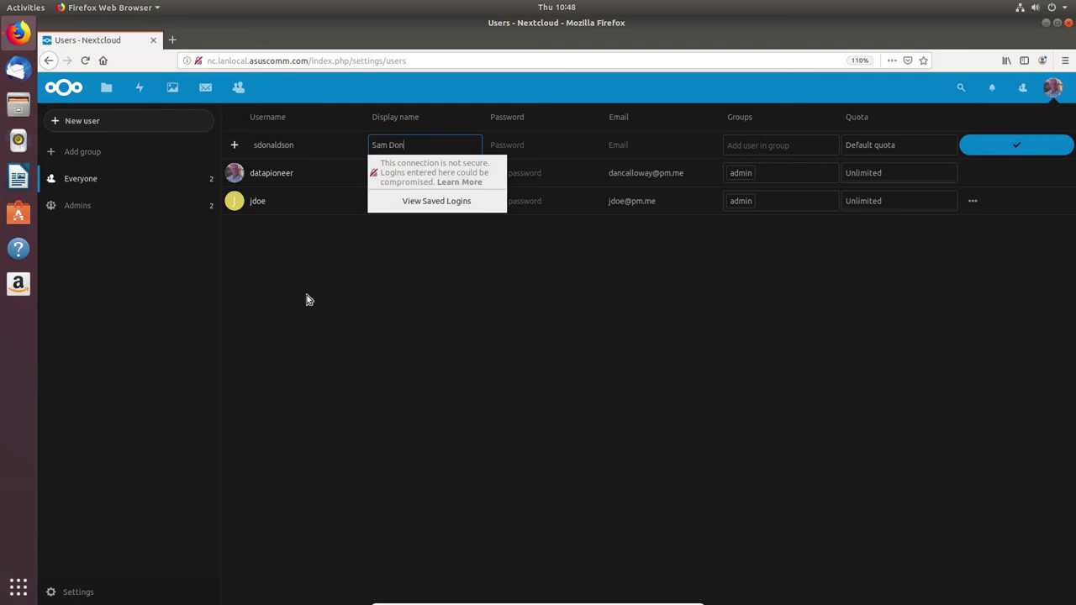
key("Tab")
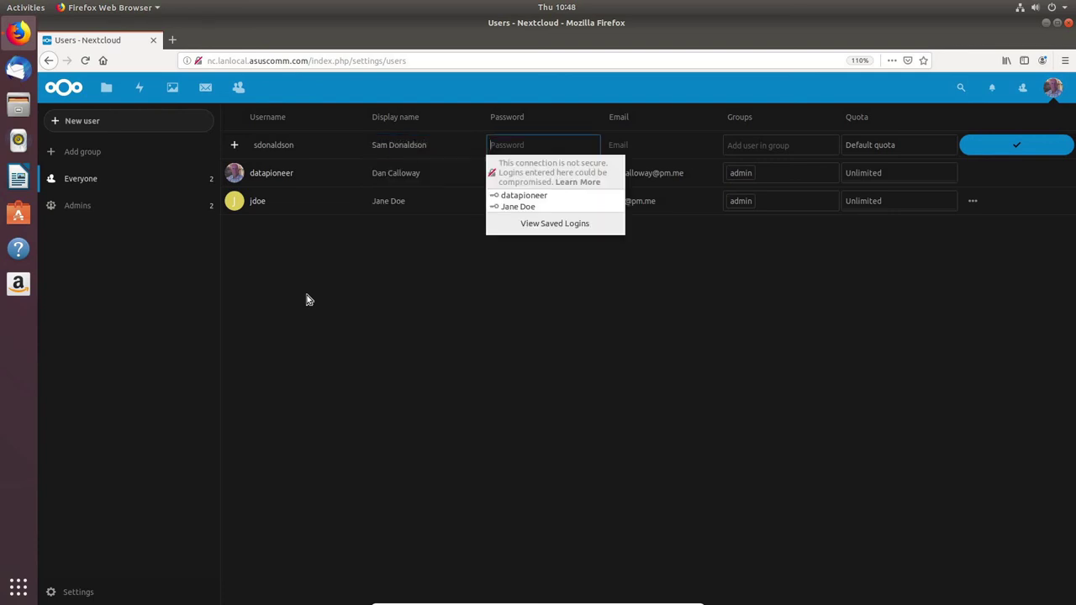
key("Tab")
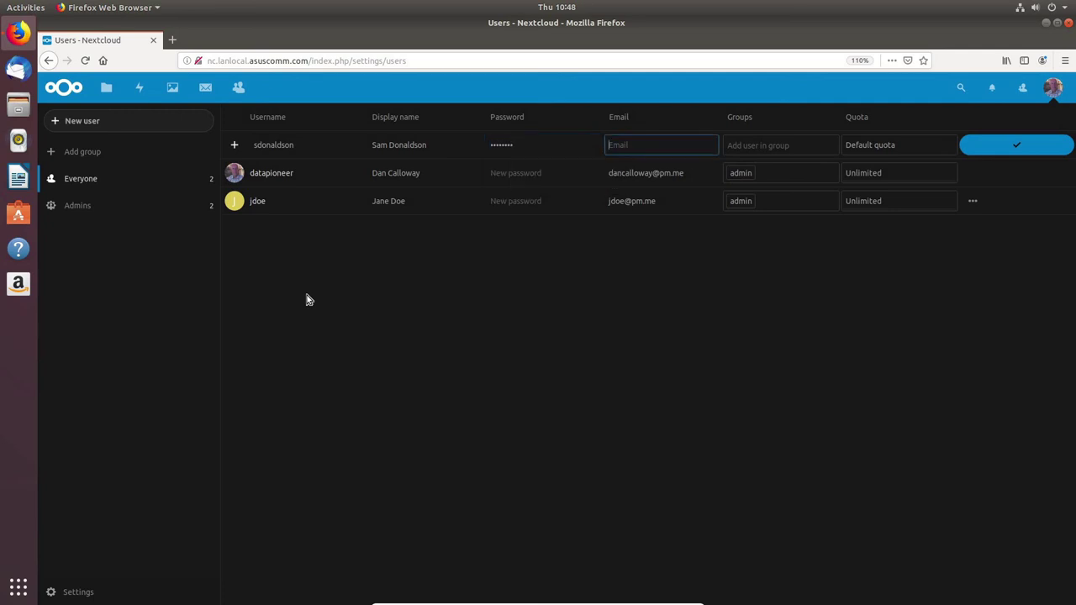
key("Tab")
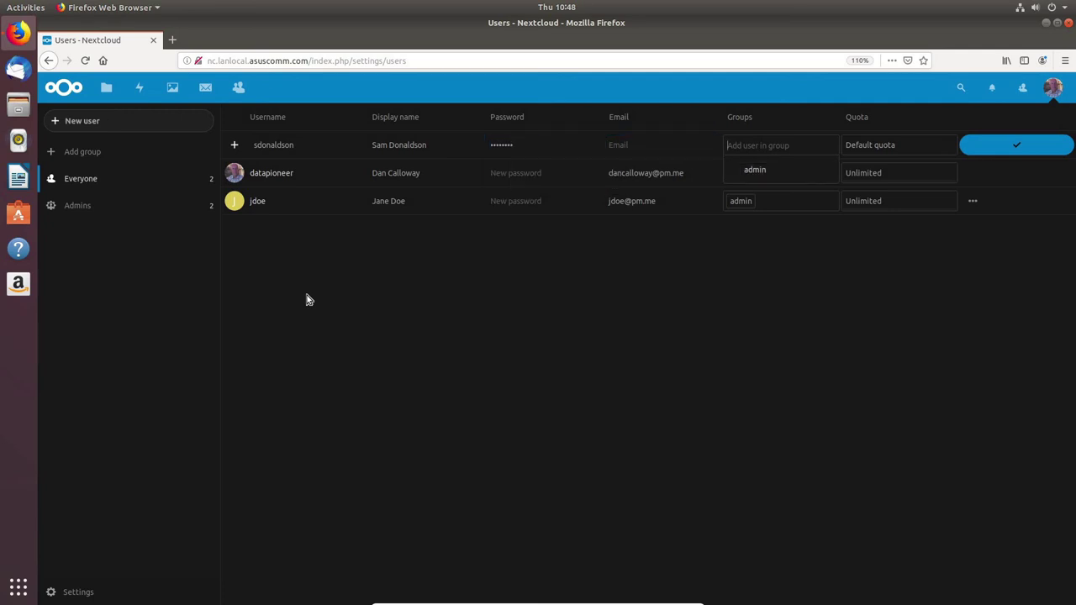
- Put the new user in the admin group with Unlimited quota and submit
left_click(756, 172)
left_click(874, 145)
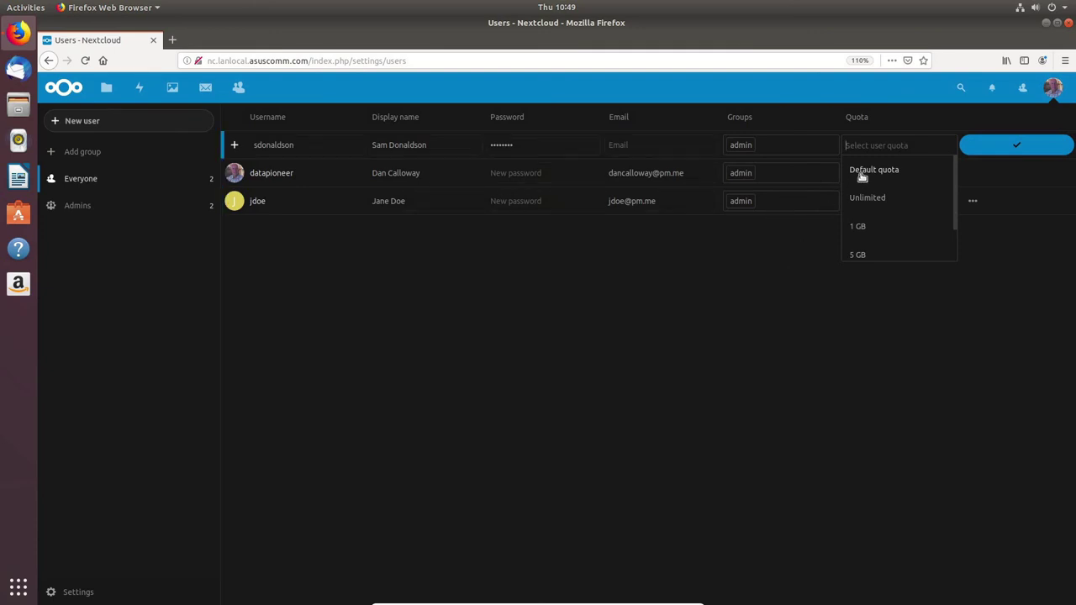
left_click(863, 201)
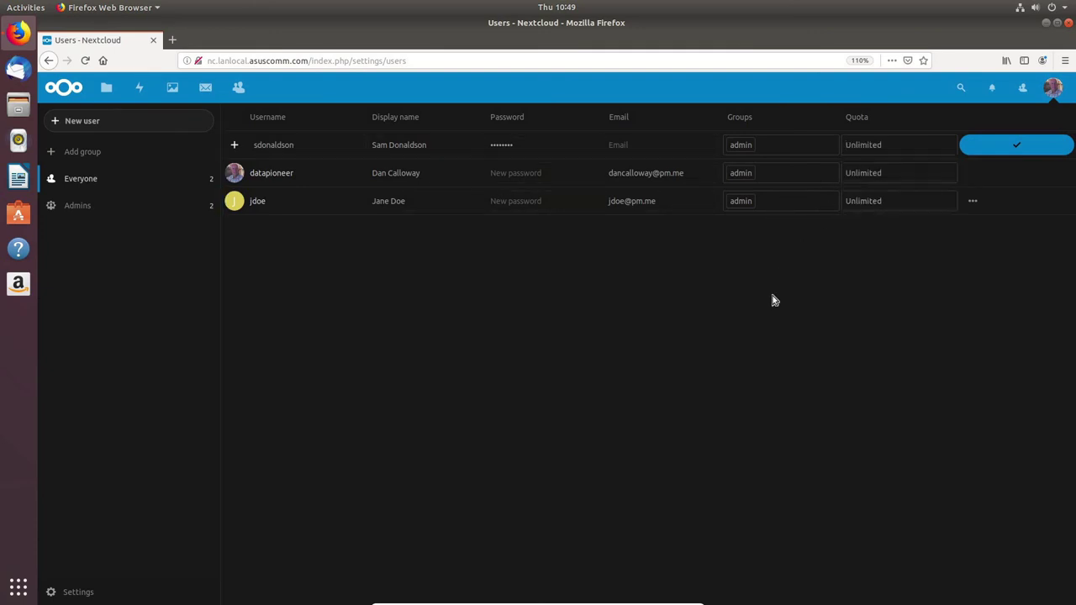
left_click(1017, 154)
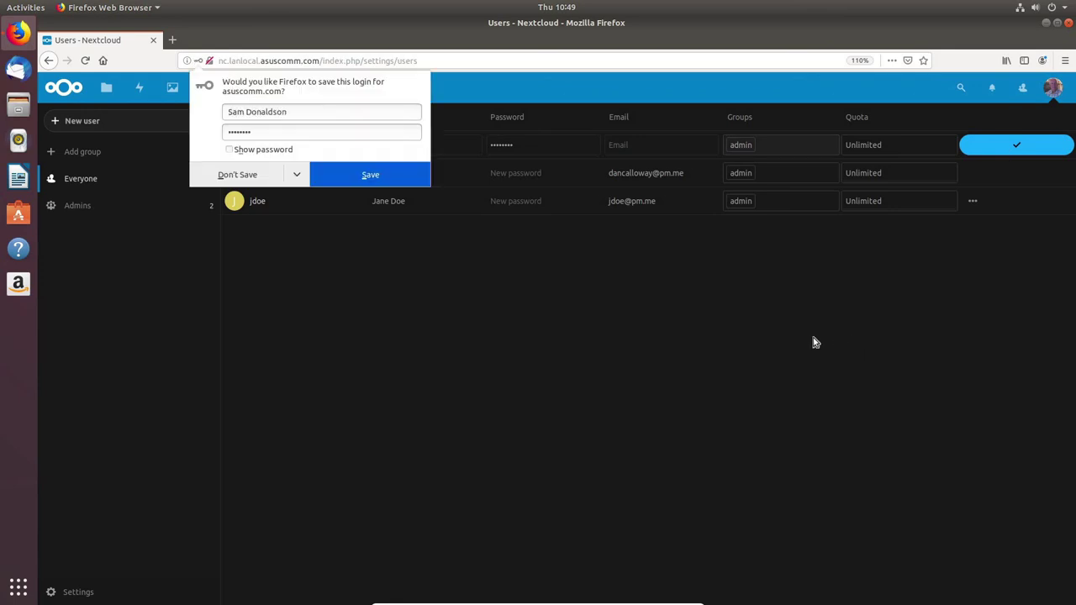
- Dismiss the browser prompts and create the user with a stronger password, updating the saved login
left_click(389, 184)
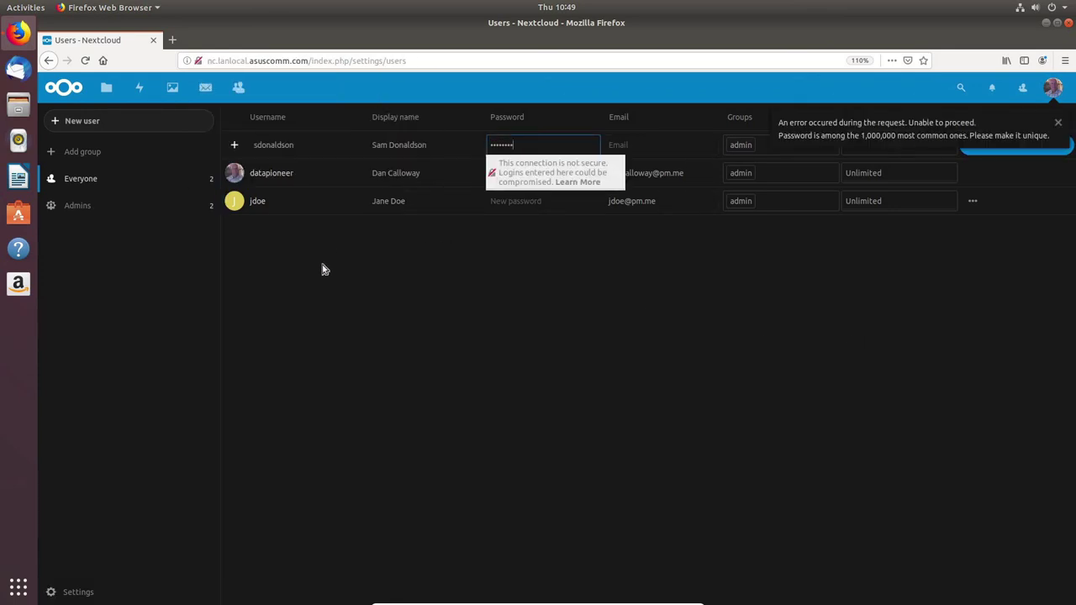
left_click(504, 269)
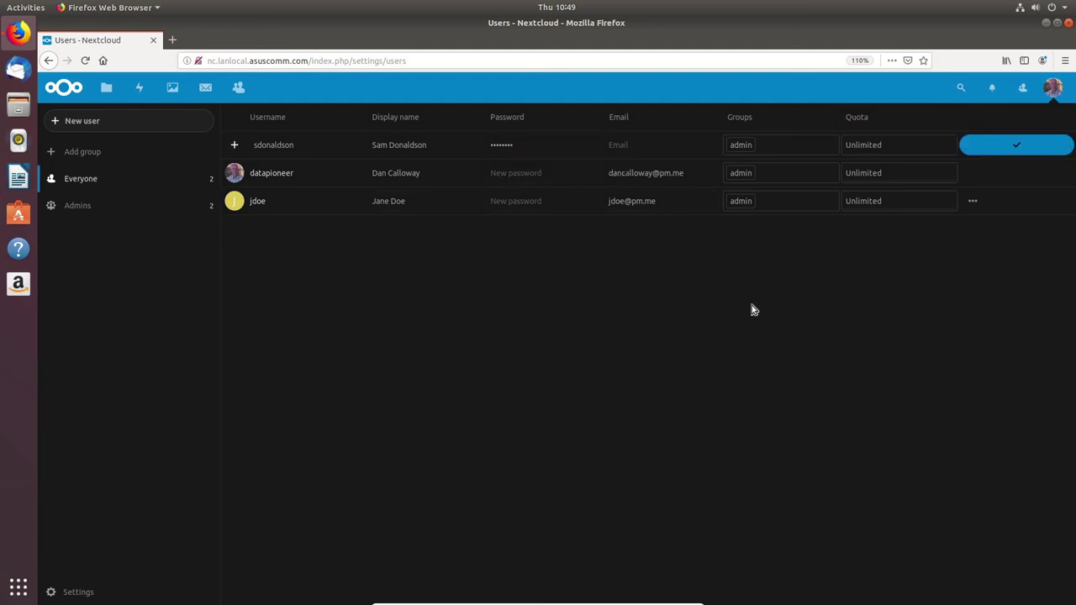
left_click(1044, 147)
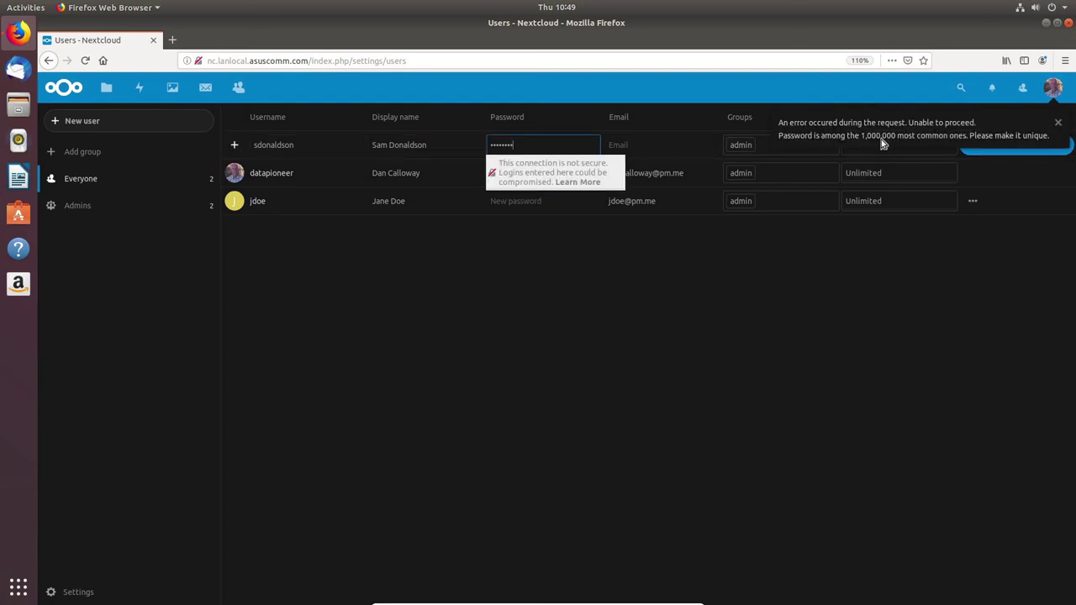
left_click(526, 145)
type("•")
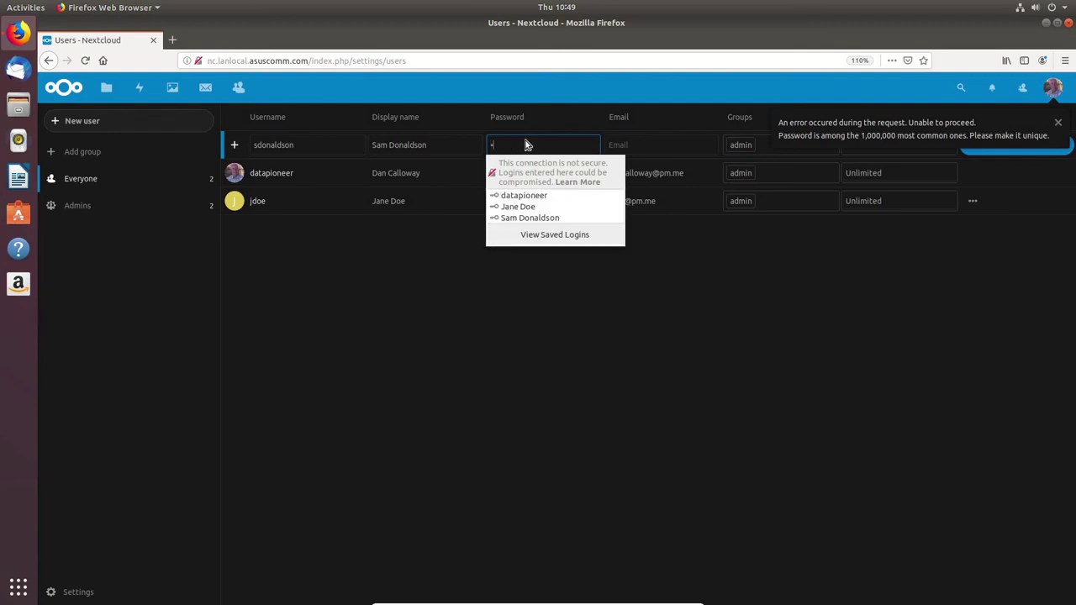
type("•••")
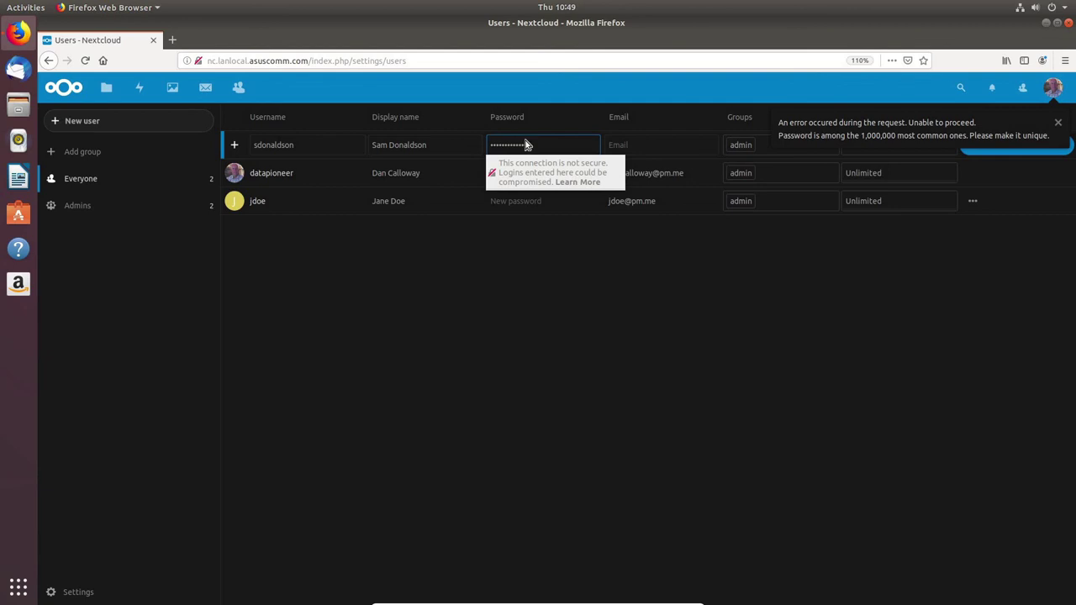
key("Return")
left_click(410, 171)
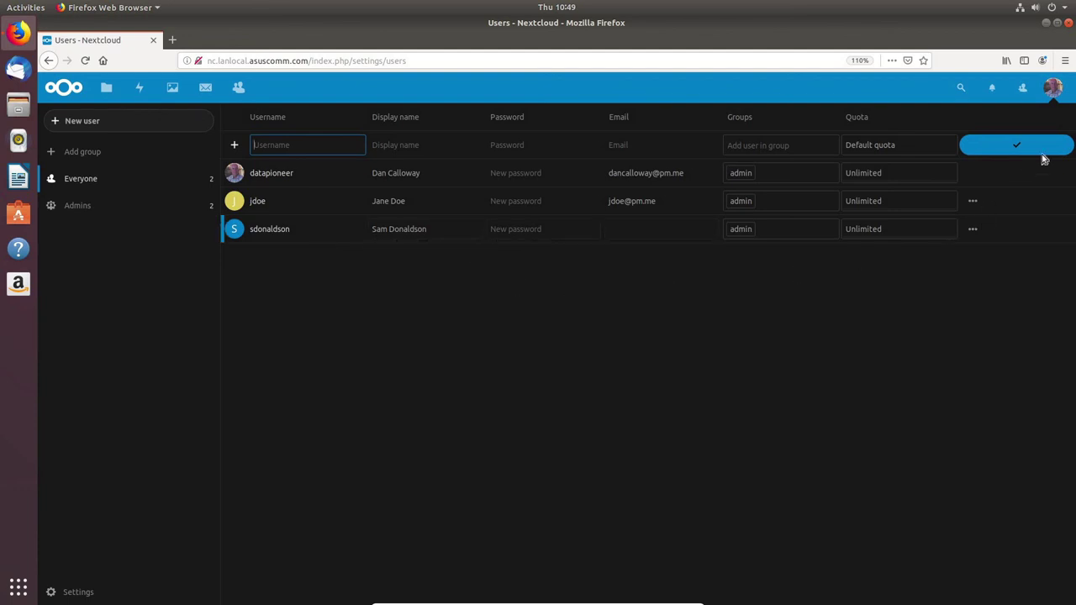
left_click(1053, 88)
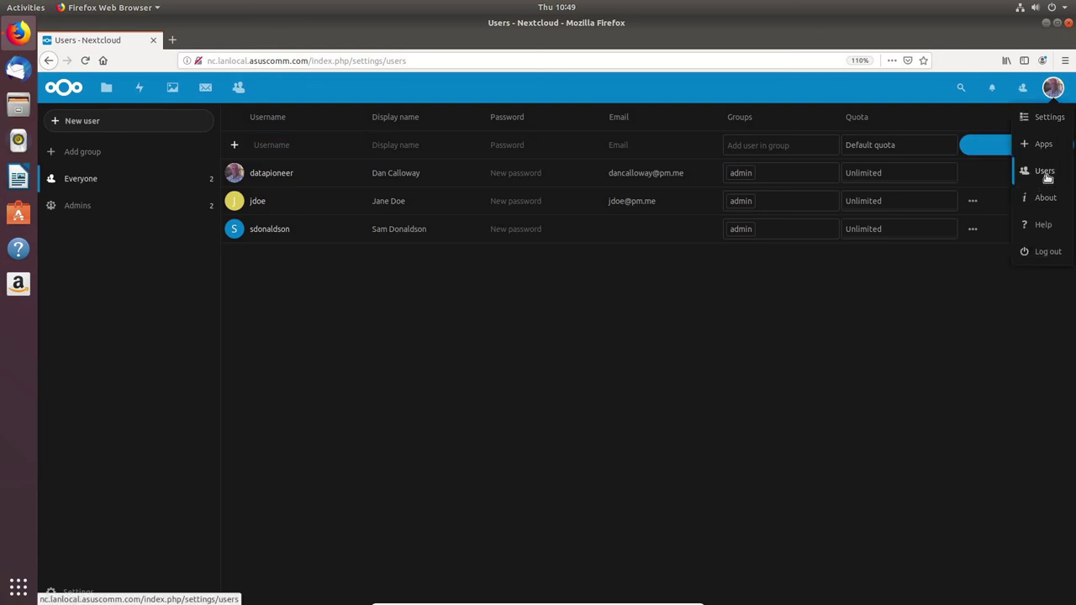
- Add a new group named 'marketing' on the Users page
left_click(1044, 172)
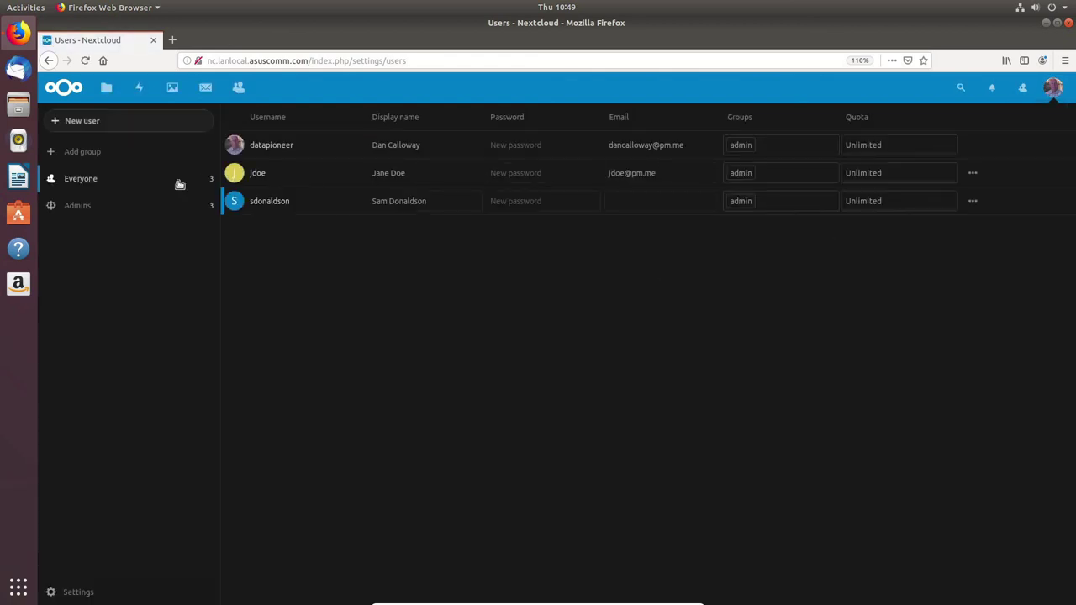
left_click(93, 154)
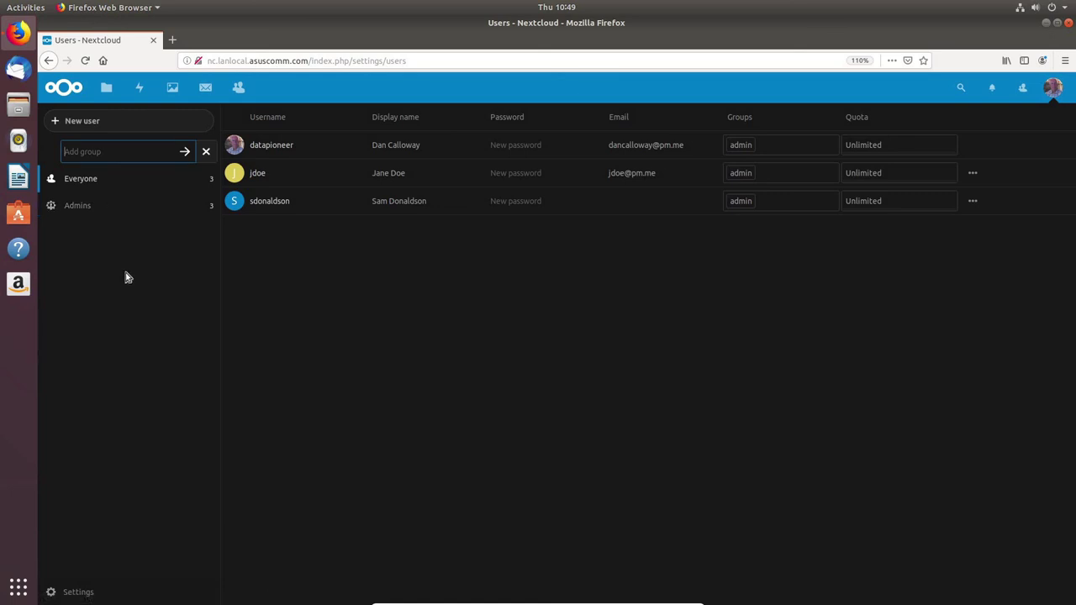
type("marketing")
left_click(185, 153)
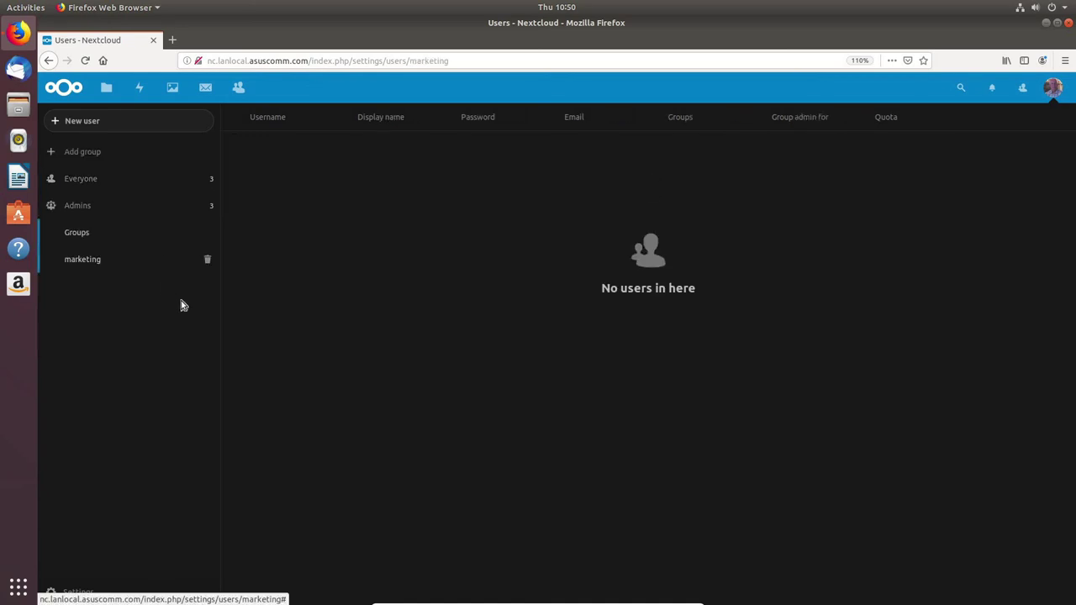
- Switch the newest user from admin to marketing, then list the marketing group's members
left_click(90, 125)
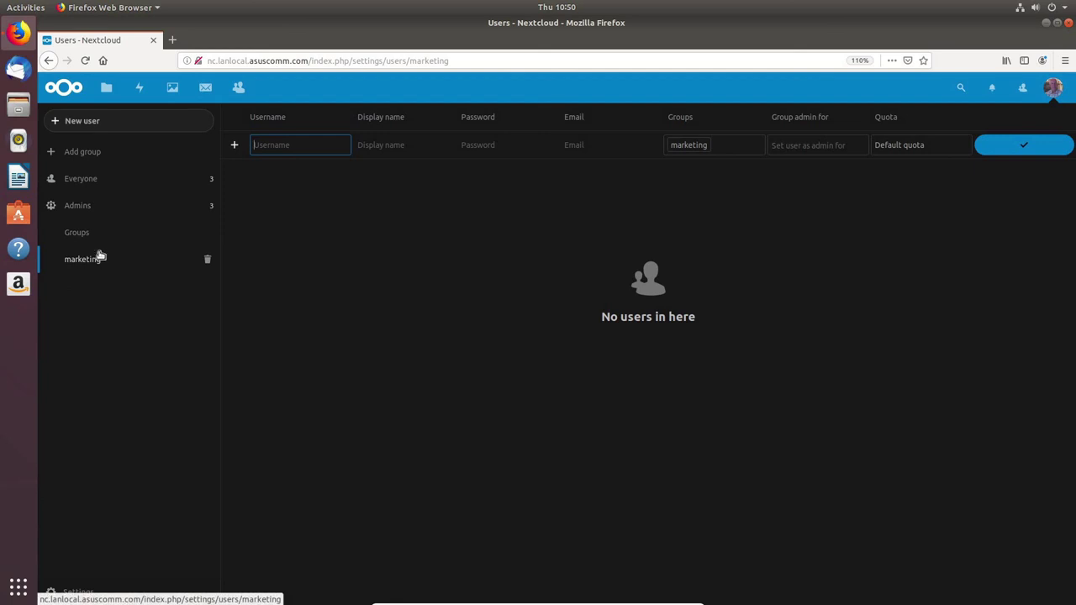
left_click(87, 179)
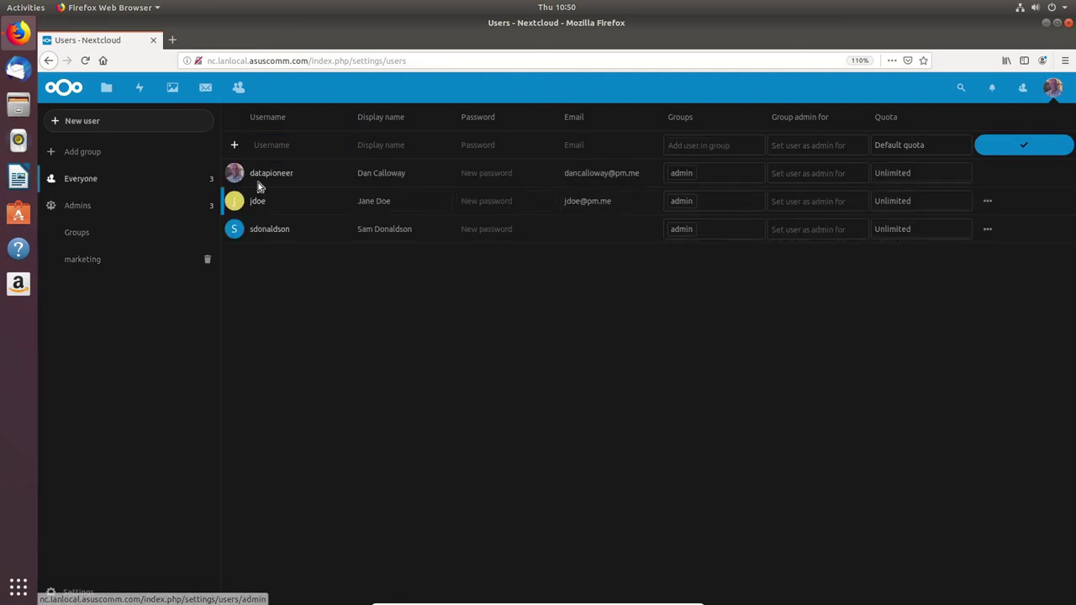
left_click(678, 232)
left_click(701, 283)
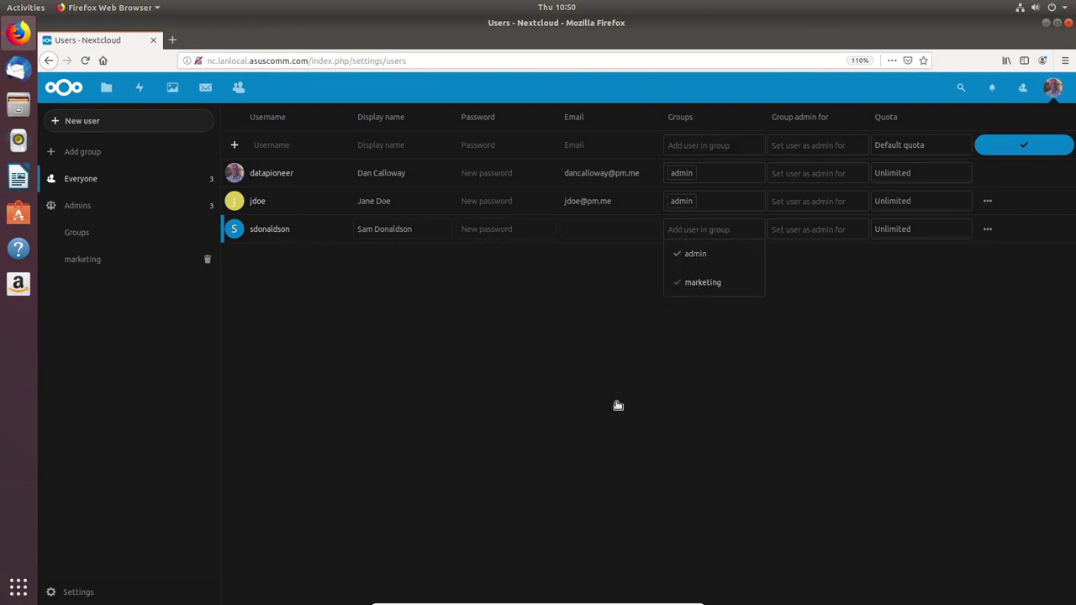
left_click(695, 254)
left_click(797, 318)
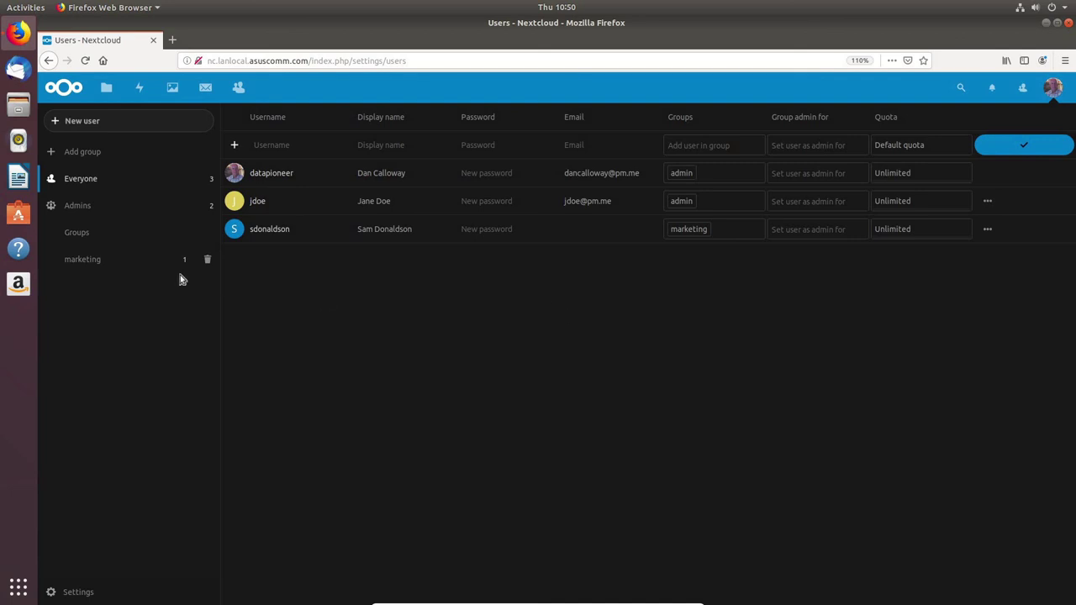
left_click(101, 262)
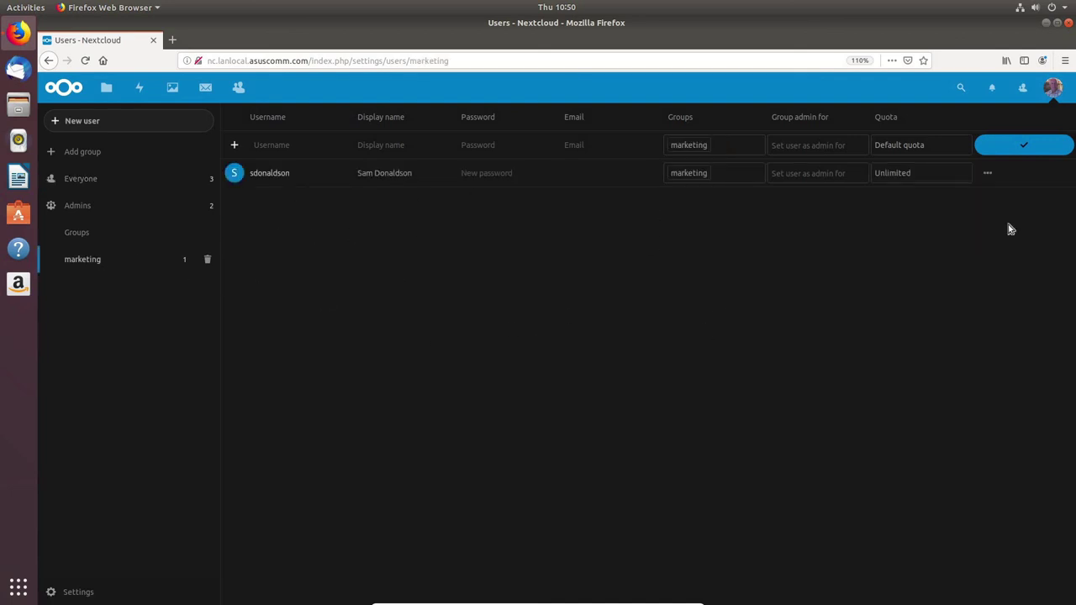
left_click(1049, 93)
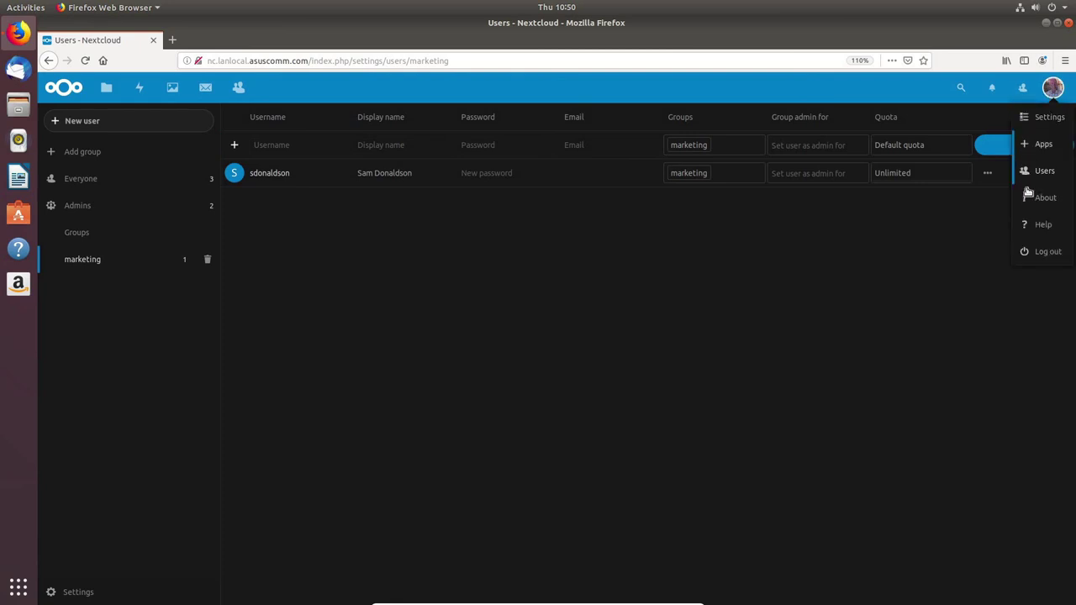
left_click(1044, 200)
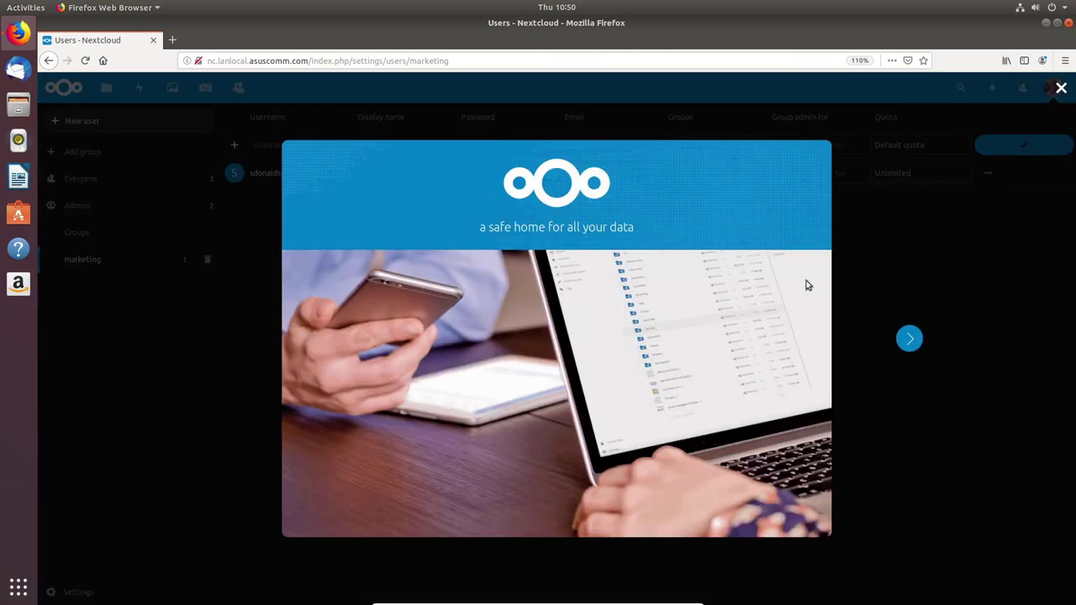
left_click(910, 338)
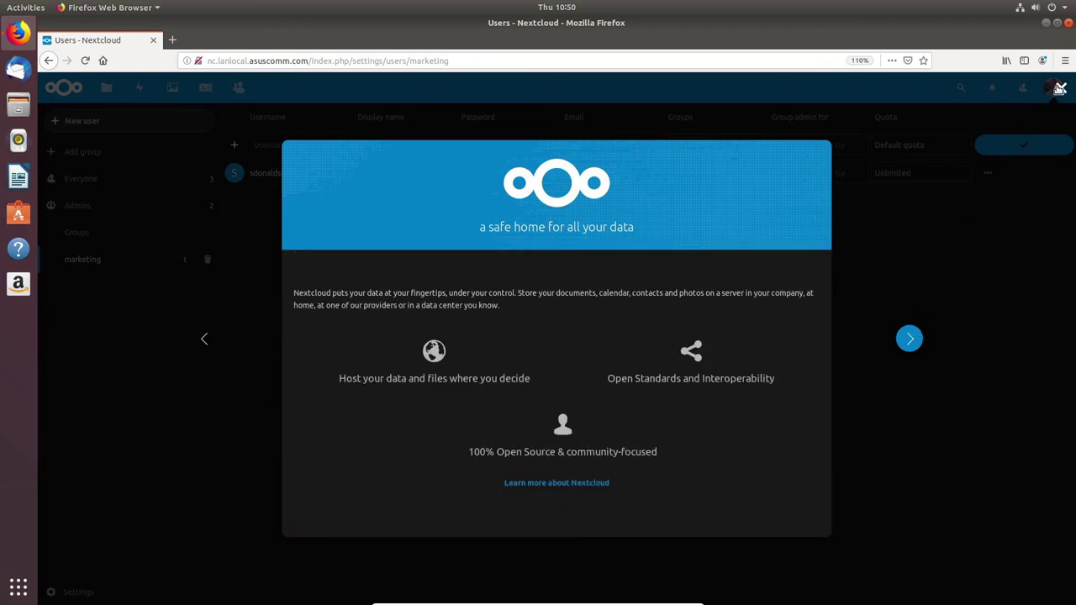
left_click(1059, 89)
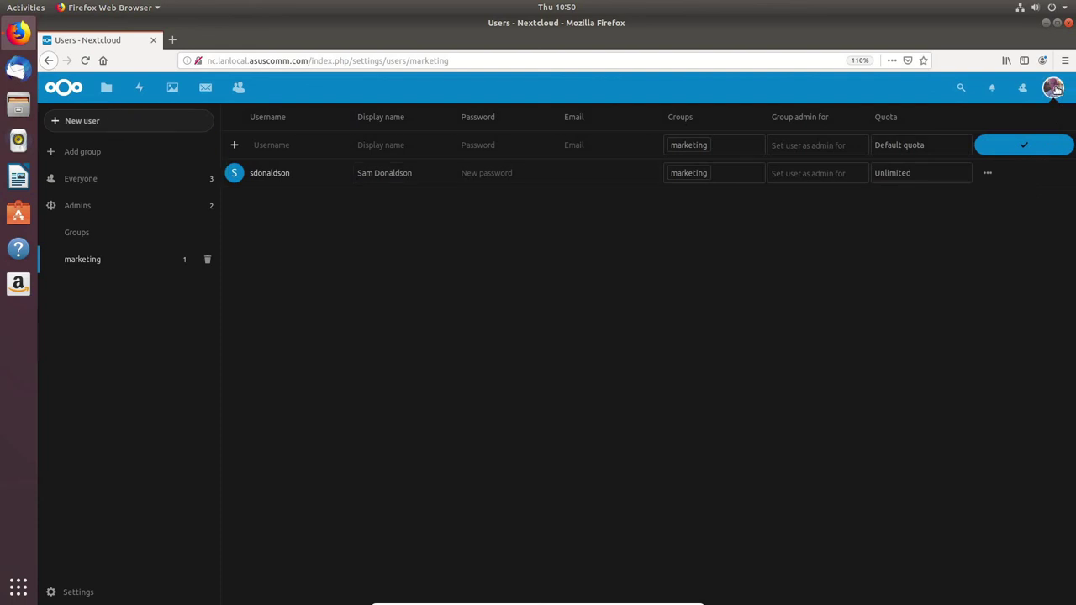
left_click(1054, 88)
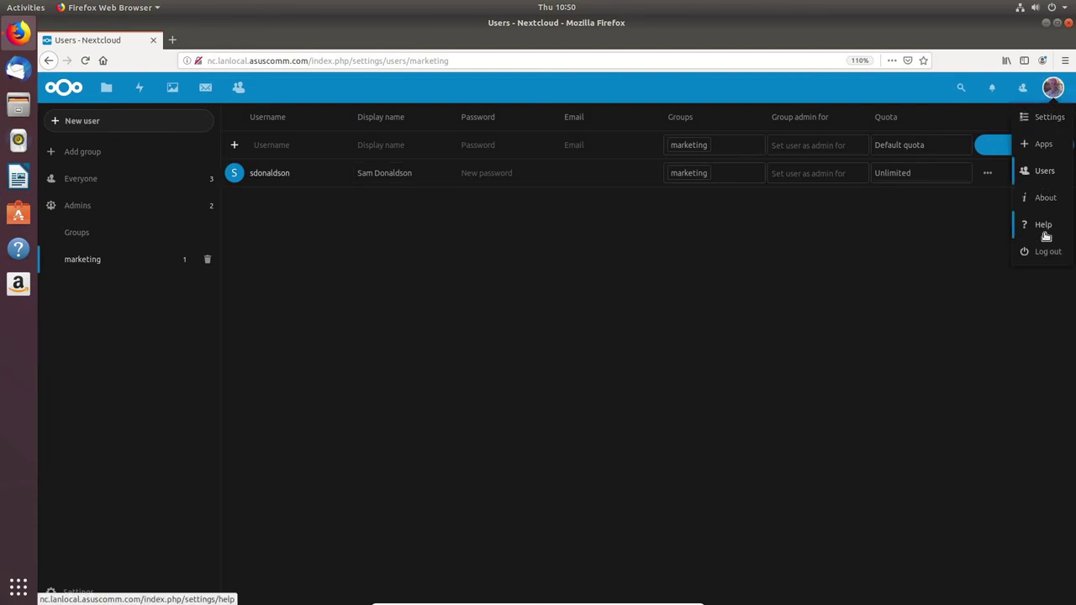
- Browse the Help user documentation, then switch to the Mail app
left_click(1046, 236)
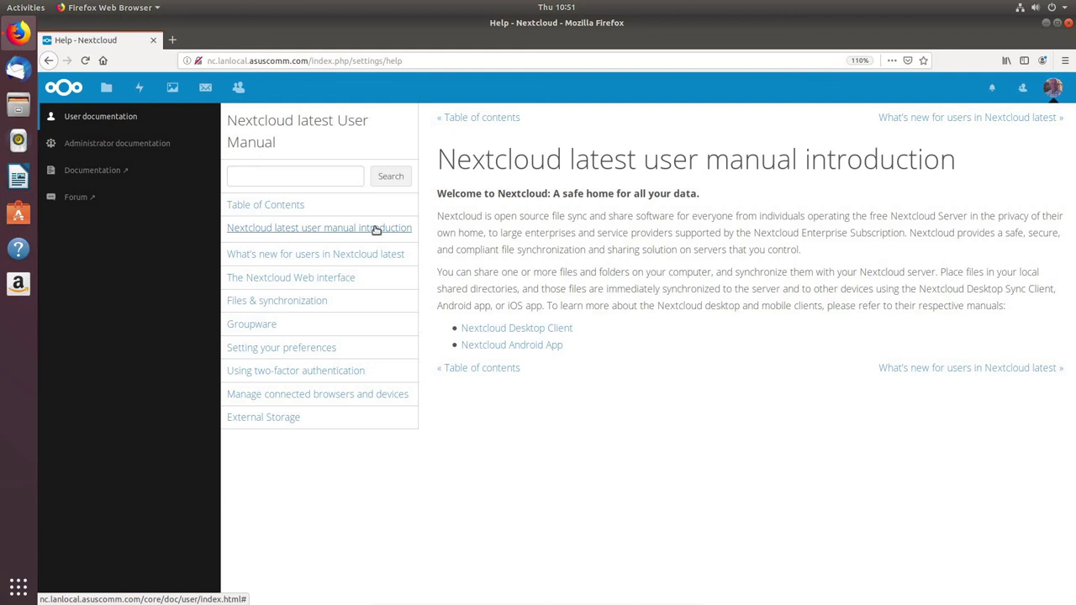
left_click(208, 88)
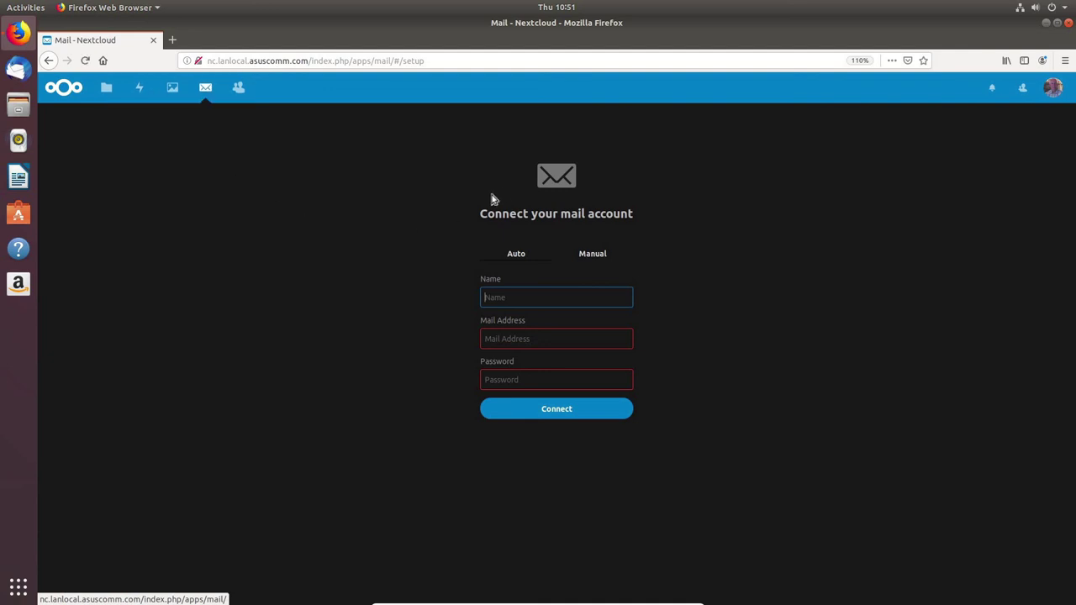
- Try connecting a mail account with empty fields, then log out of Nextcloud
left_click(558, 407)
left_click(1053, 87)
left_click(1044, 251)
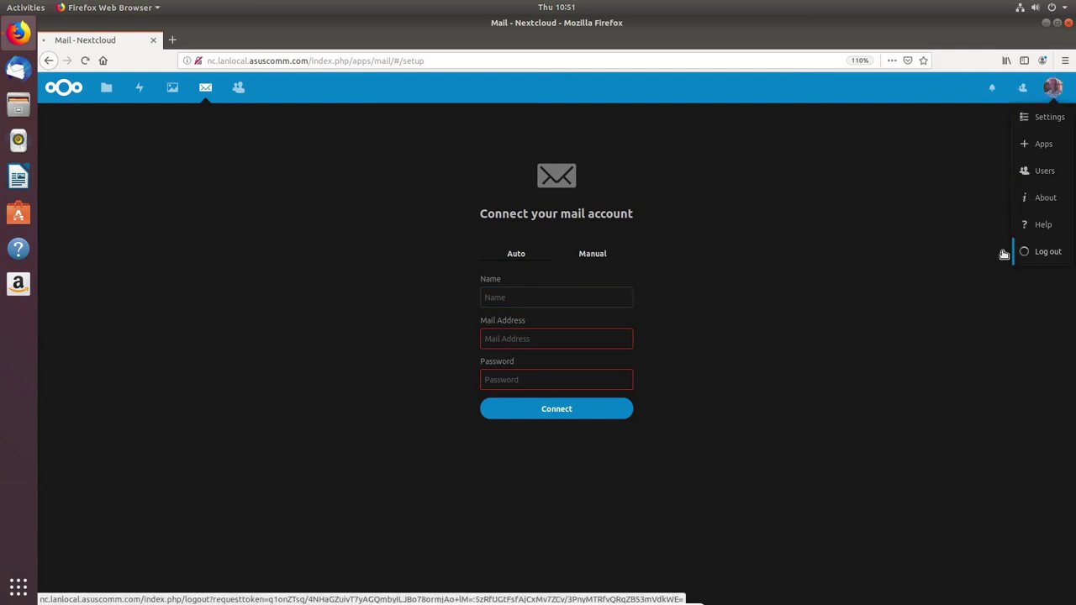